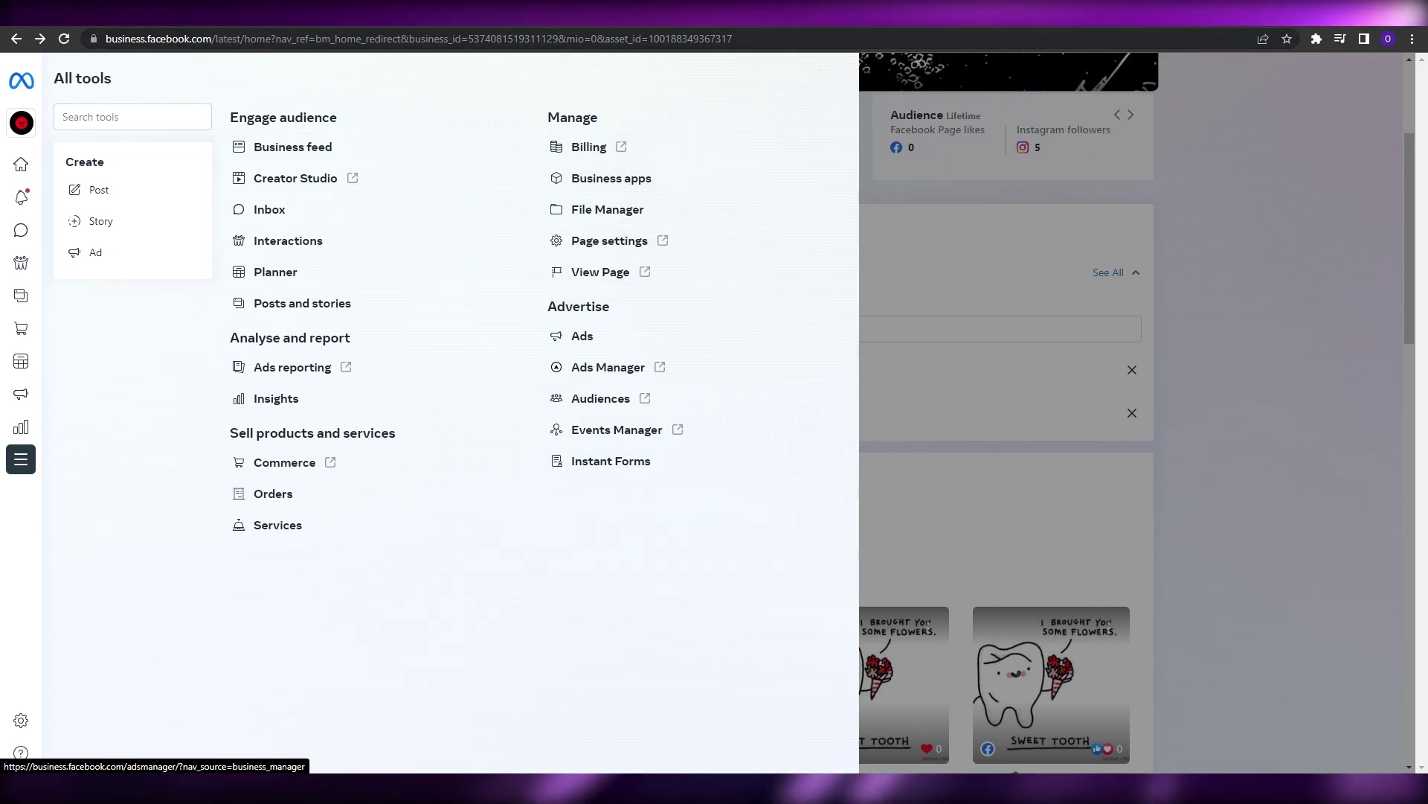
# Step: Return to the business home page and open Ads Manager and Events Manager from All tools in new browser tabs
pyautogui.click(28, 84)
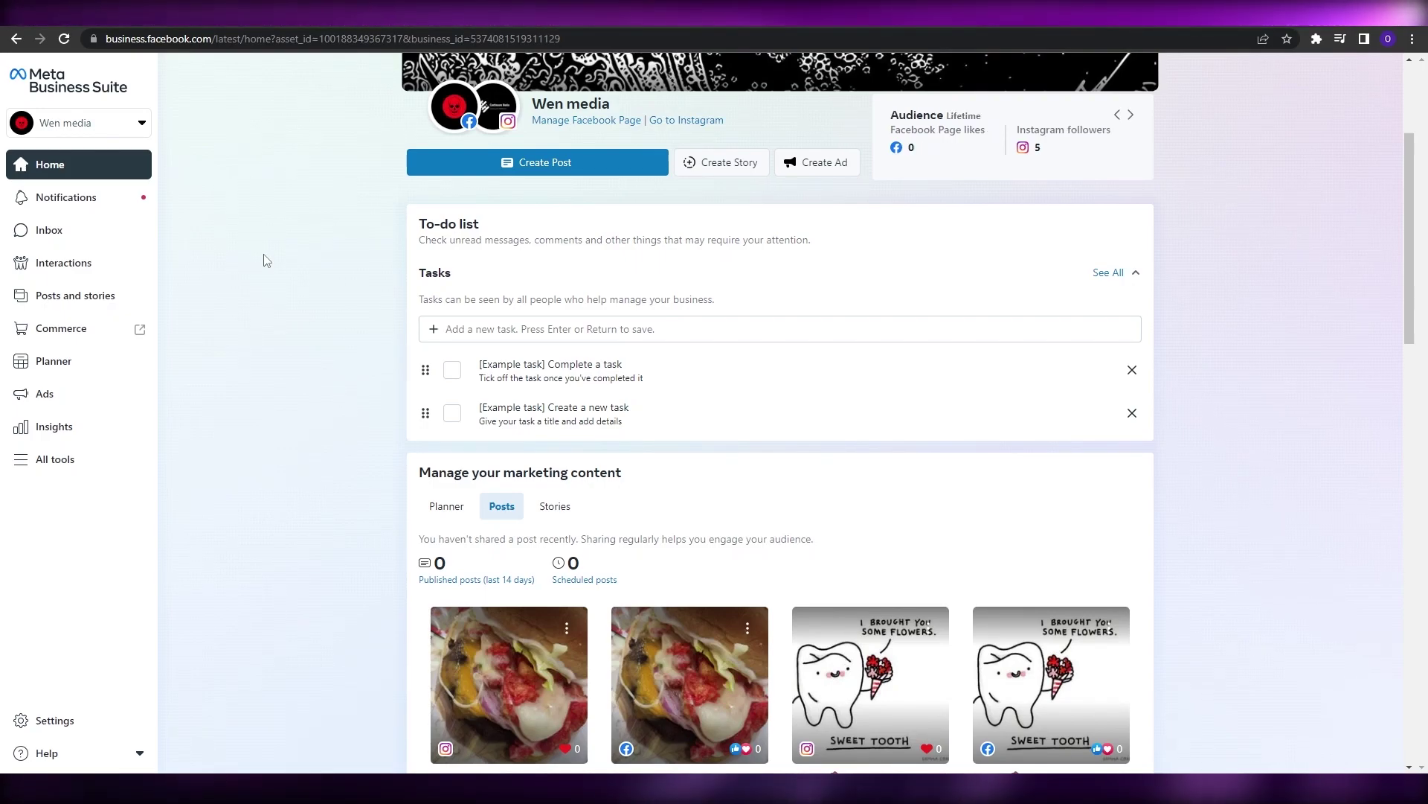
pyautogui.scroll(3, 266, 260)
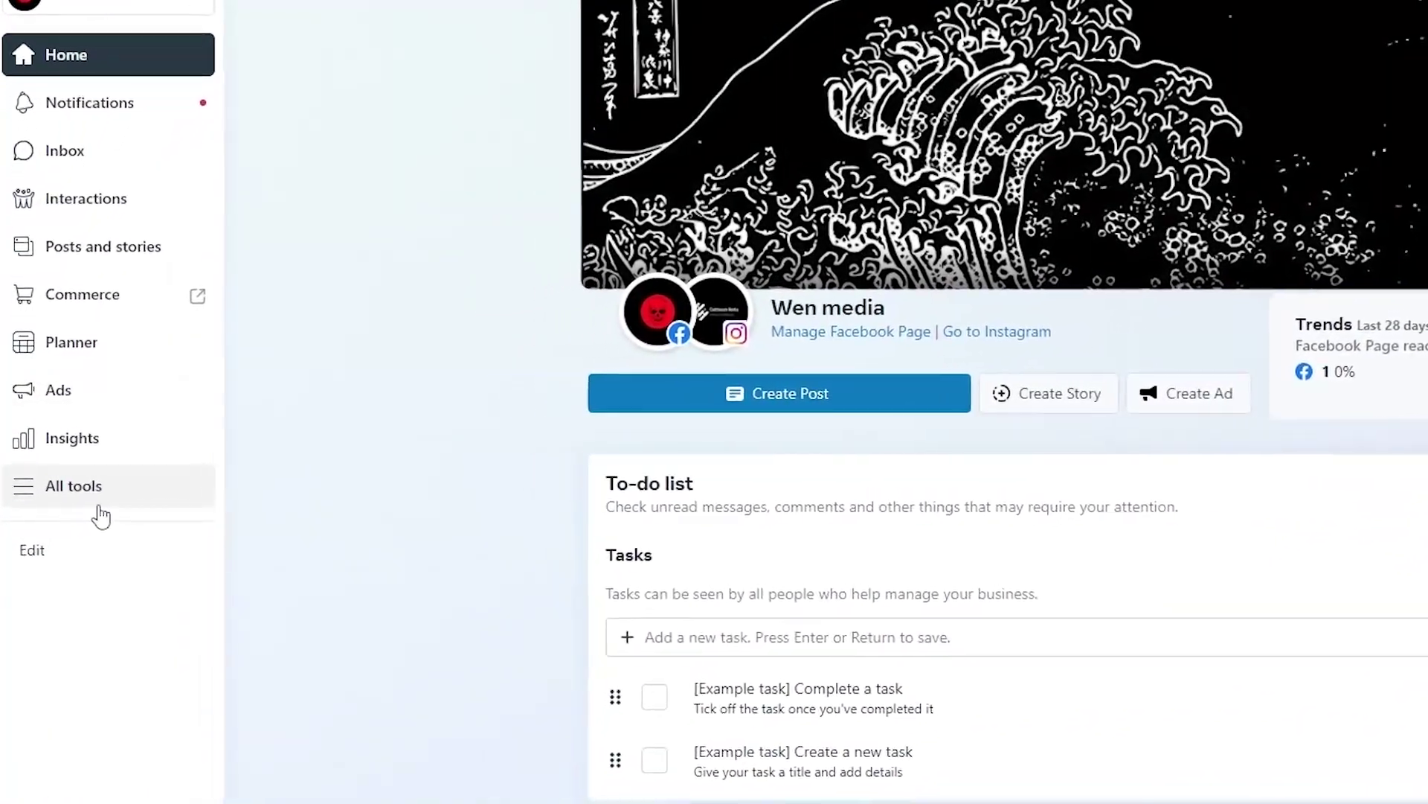
pyautogui.click(99, 505)
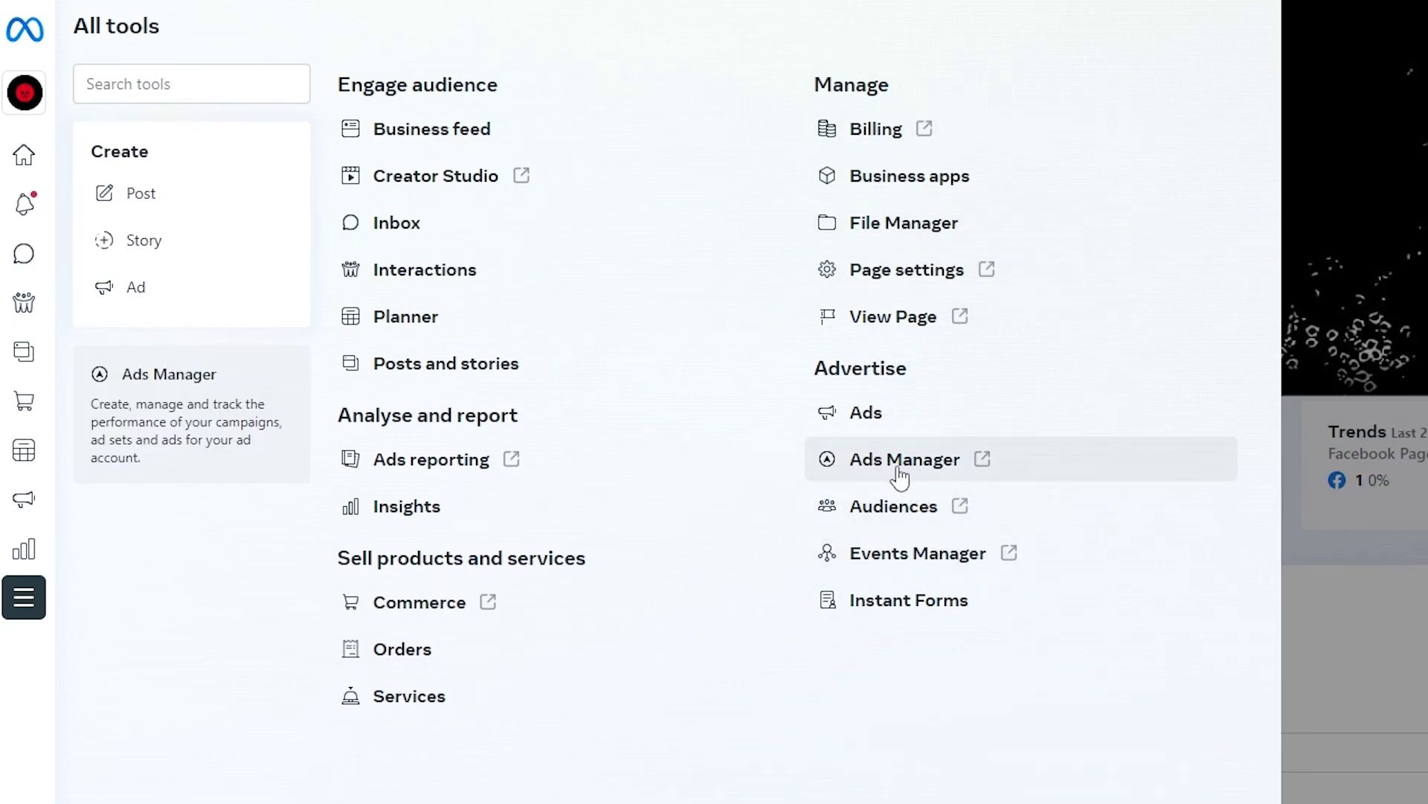
pyautogui.rightClick(950, 465)
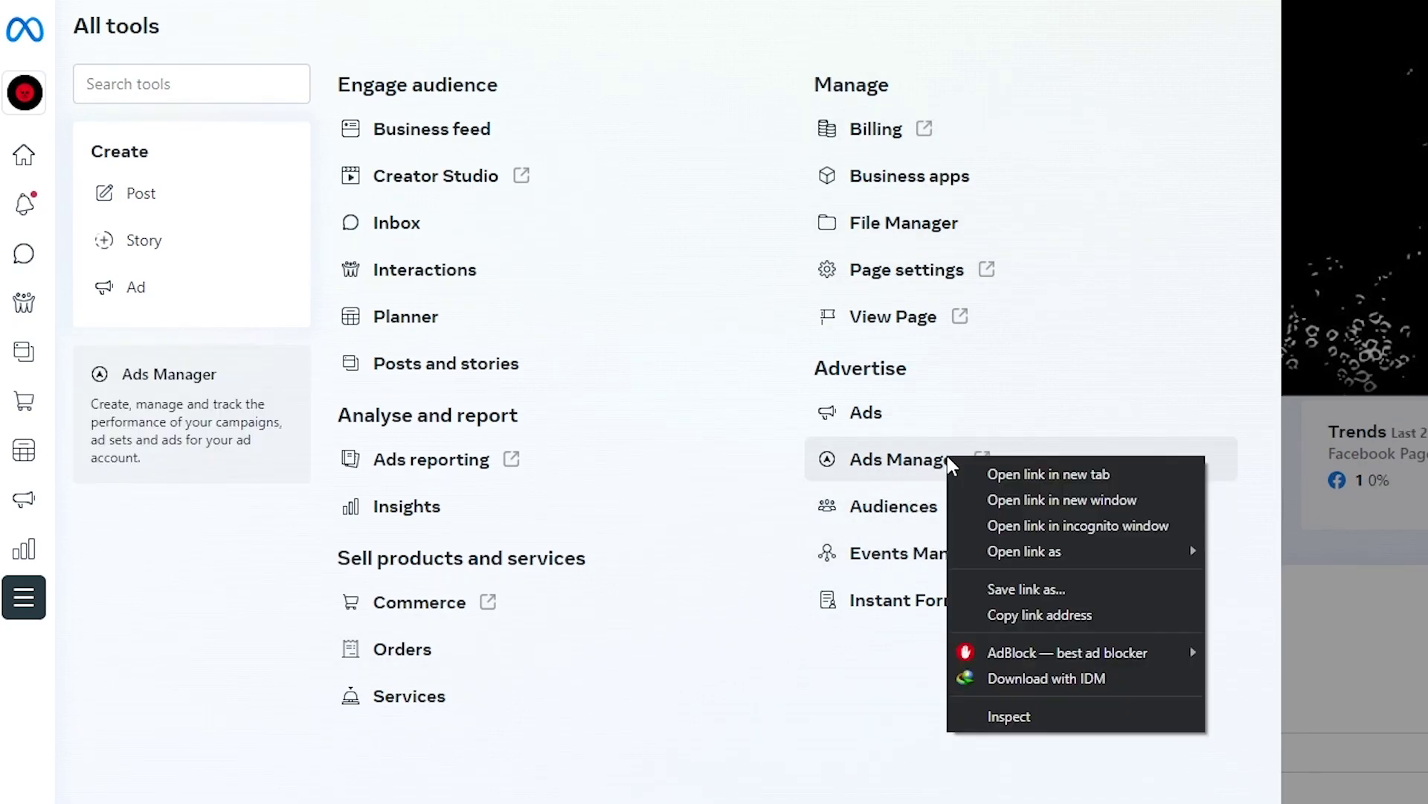
pyautogui.click(1005, 460)
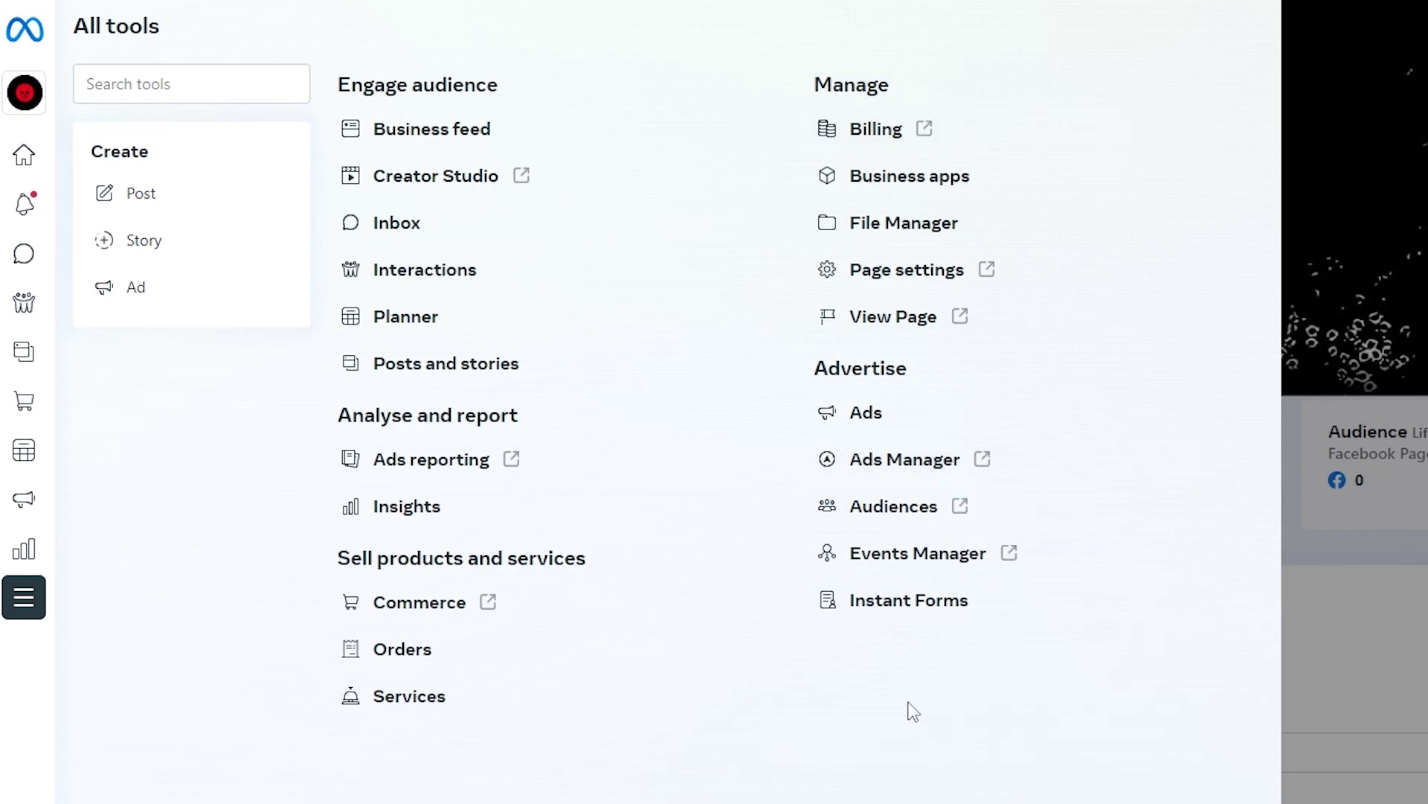
pyautogui.rightClick(942, 569)
pyautogui.click(1030, 579)
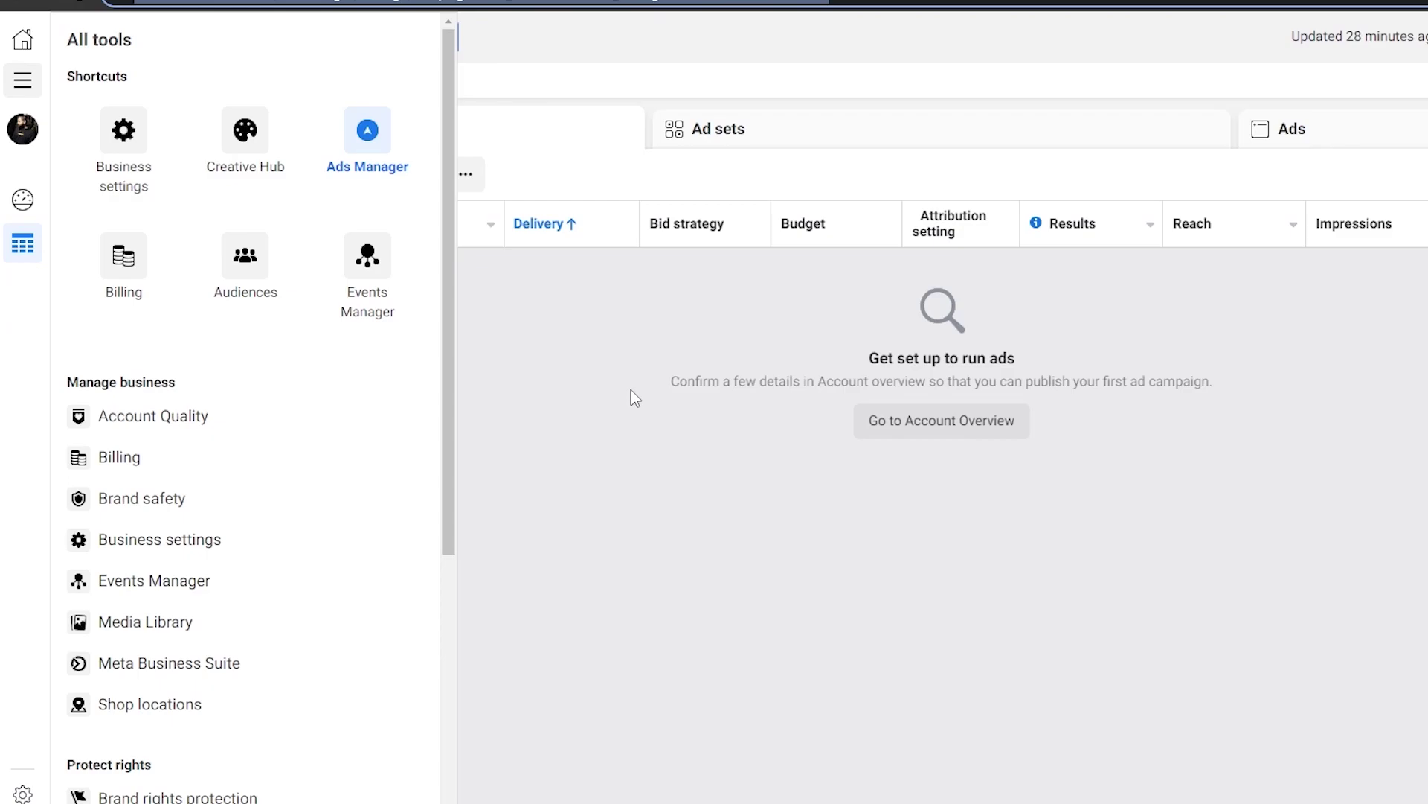
# Step: Open Events Manager from the All tools list of Ads Manager
pyautogui.click(638, 542)
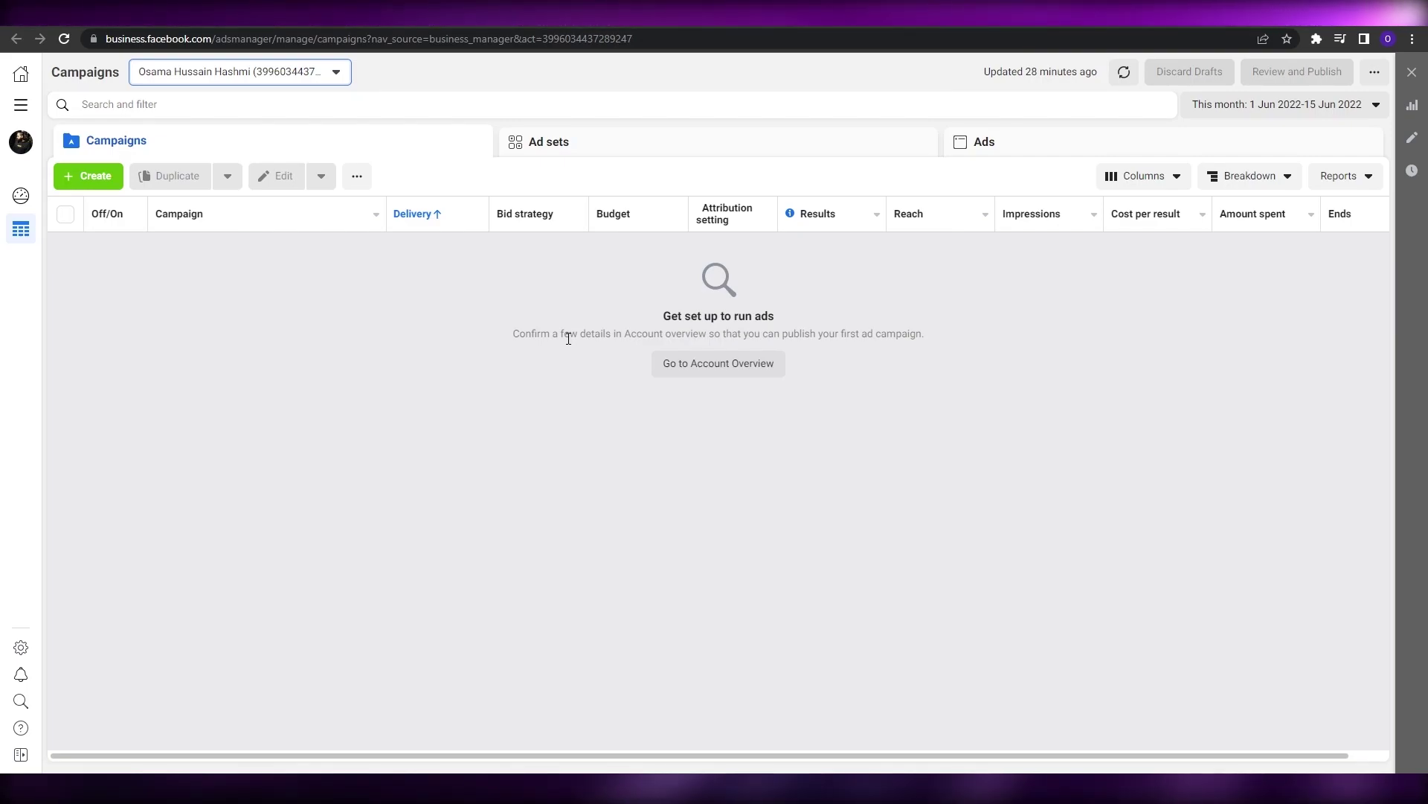
pyautogui.click(20, 105)
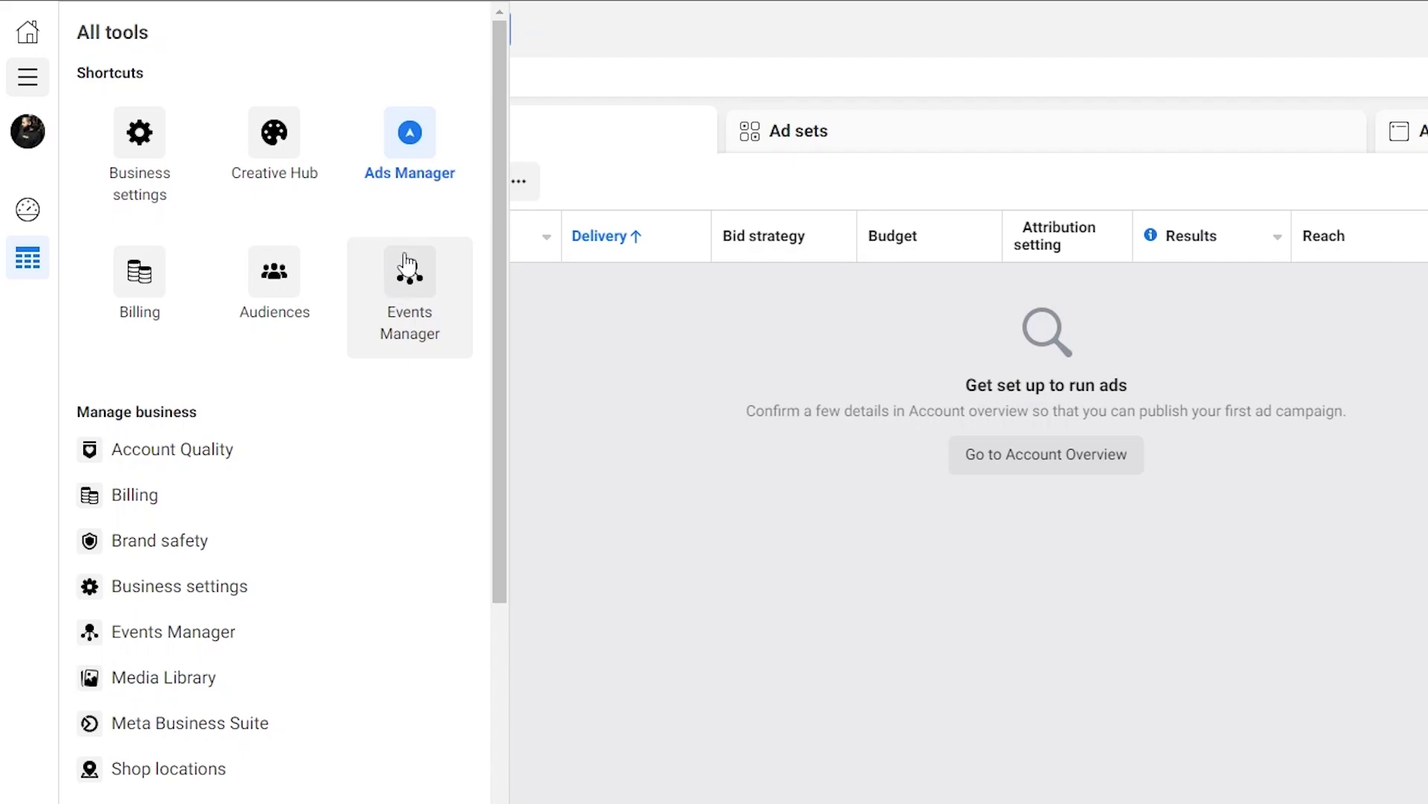
pyautogui.click(394, 299)
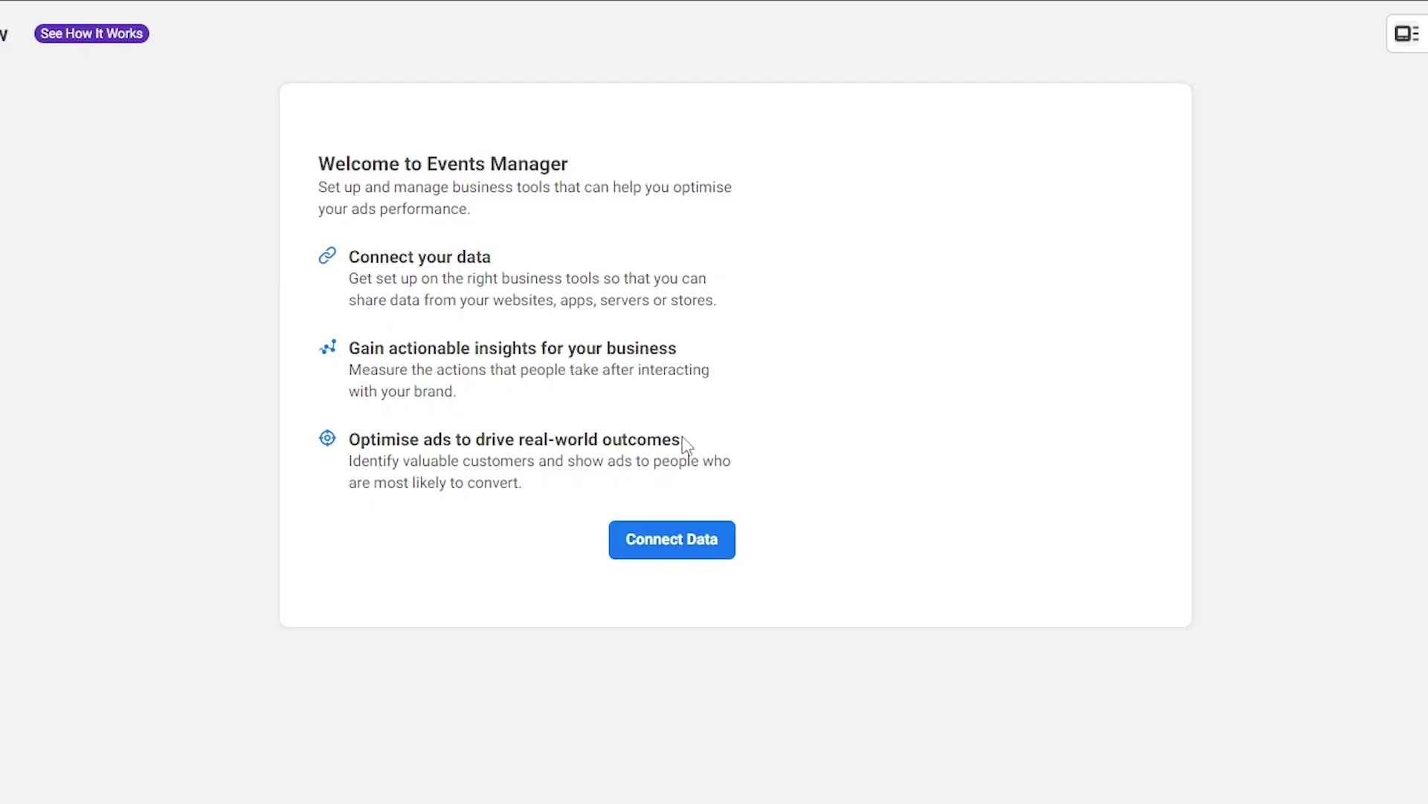
# Step: Start connecting a new data source of the Web type
pyautogui.click(673, 551)
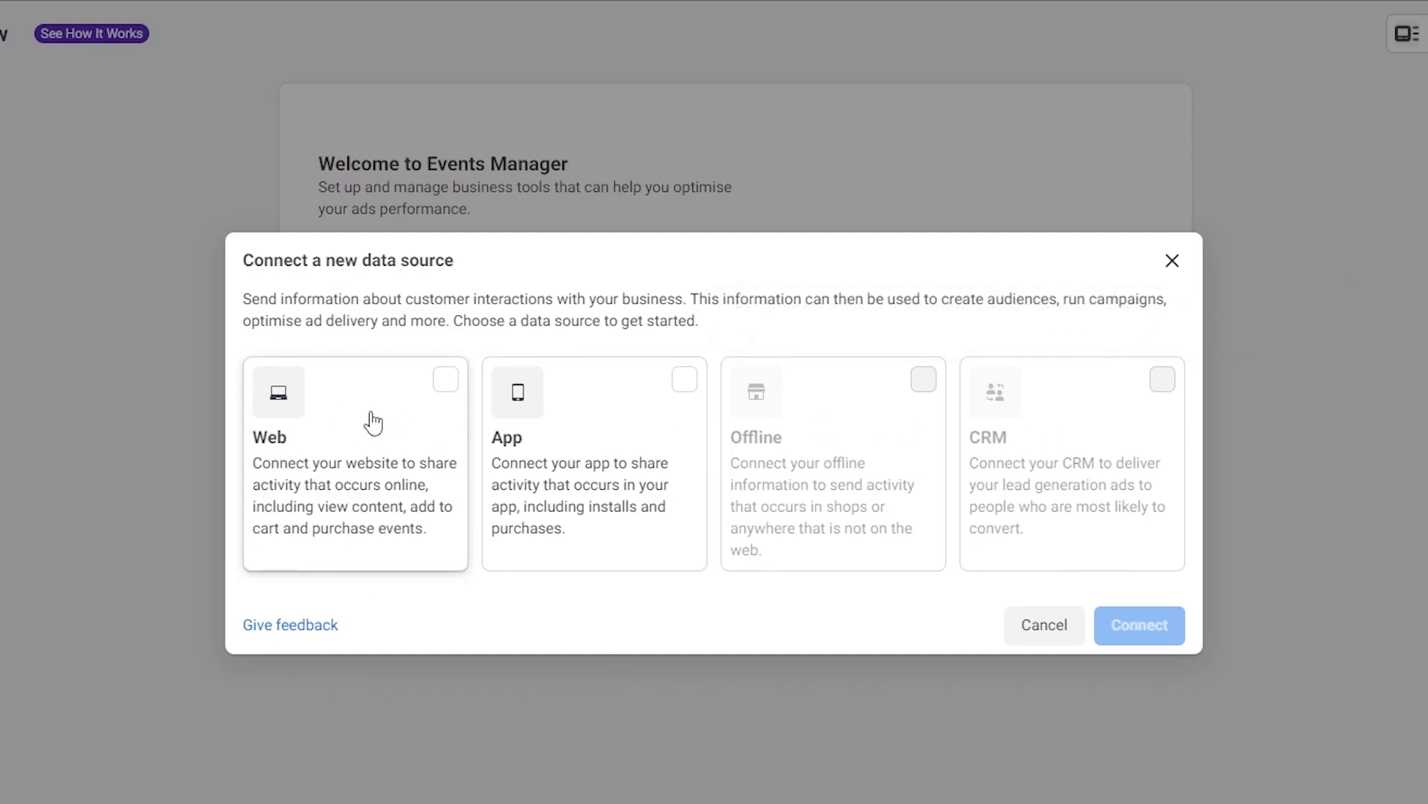
pyautogui.click(417, 397)
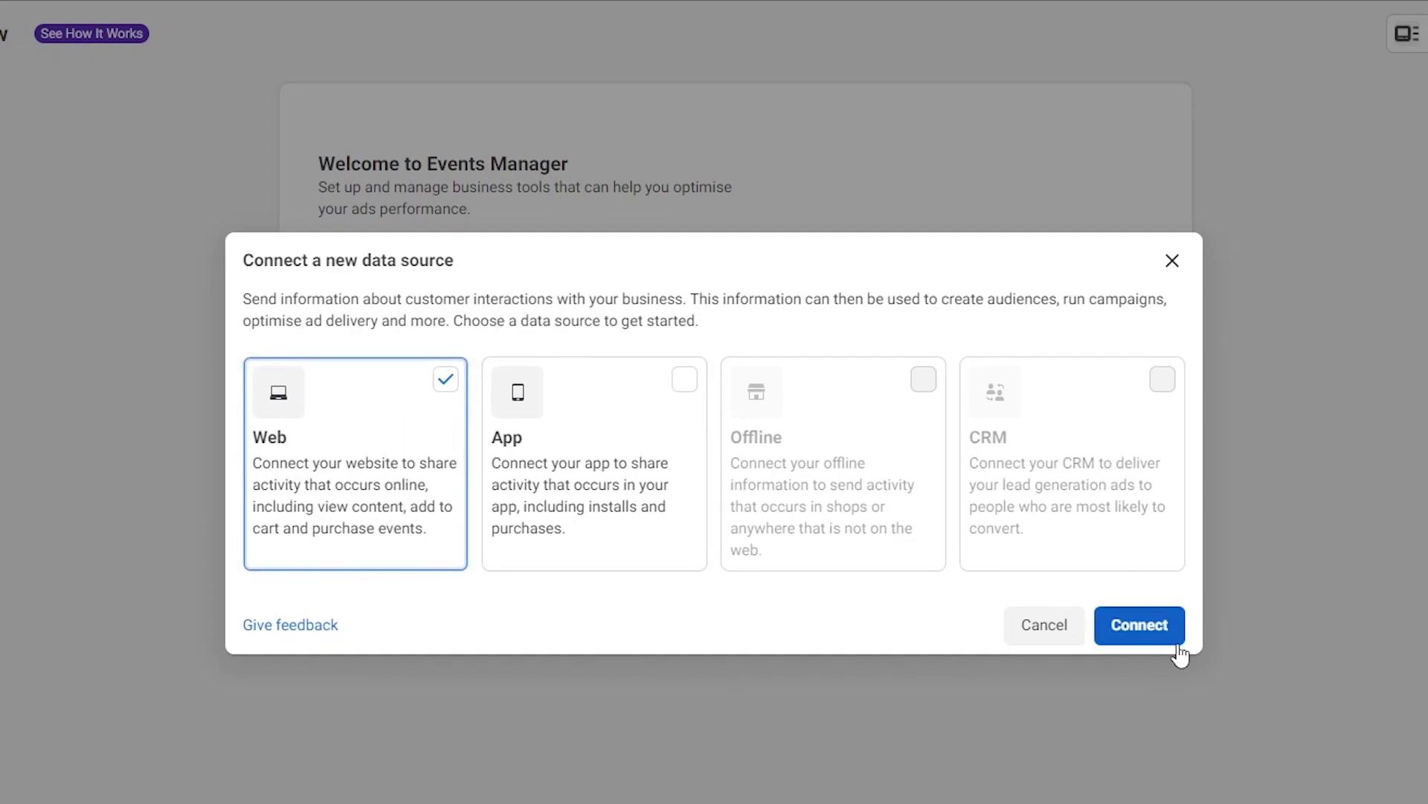
pyautogui.click(1179, 645)
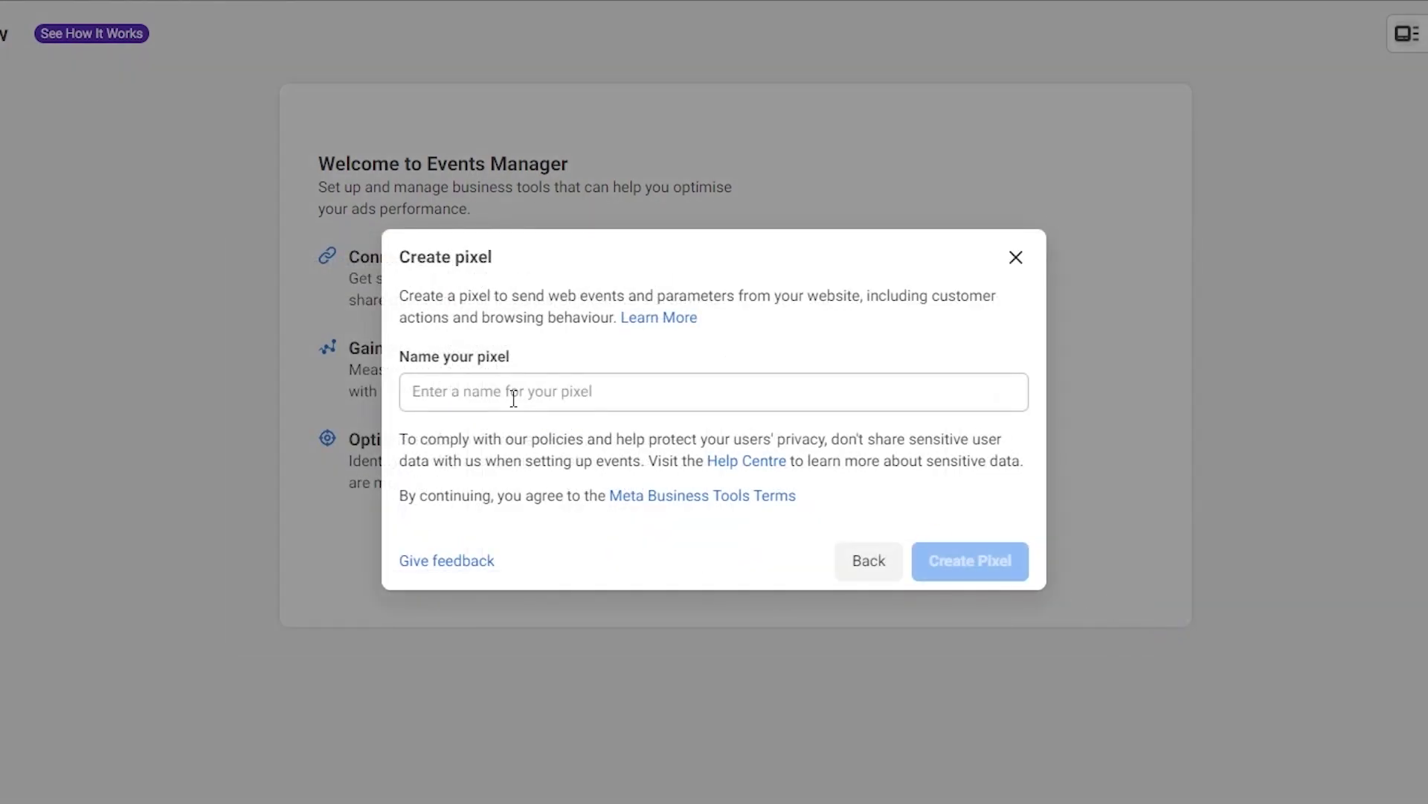
# Step: Name the pixel "Test Pixel" and create it
pyautogui.click(513, 399)
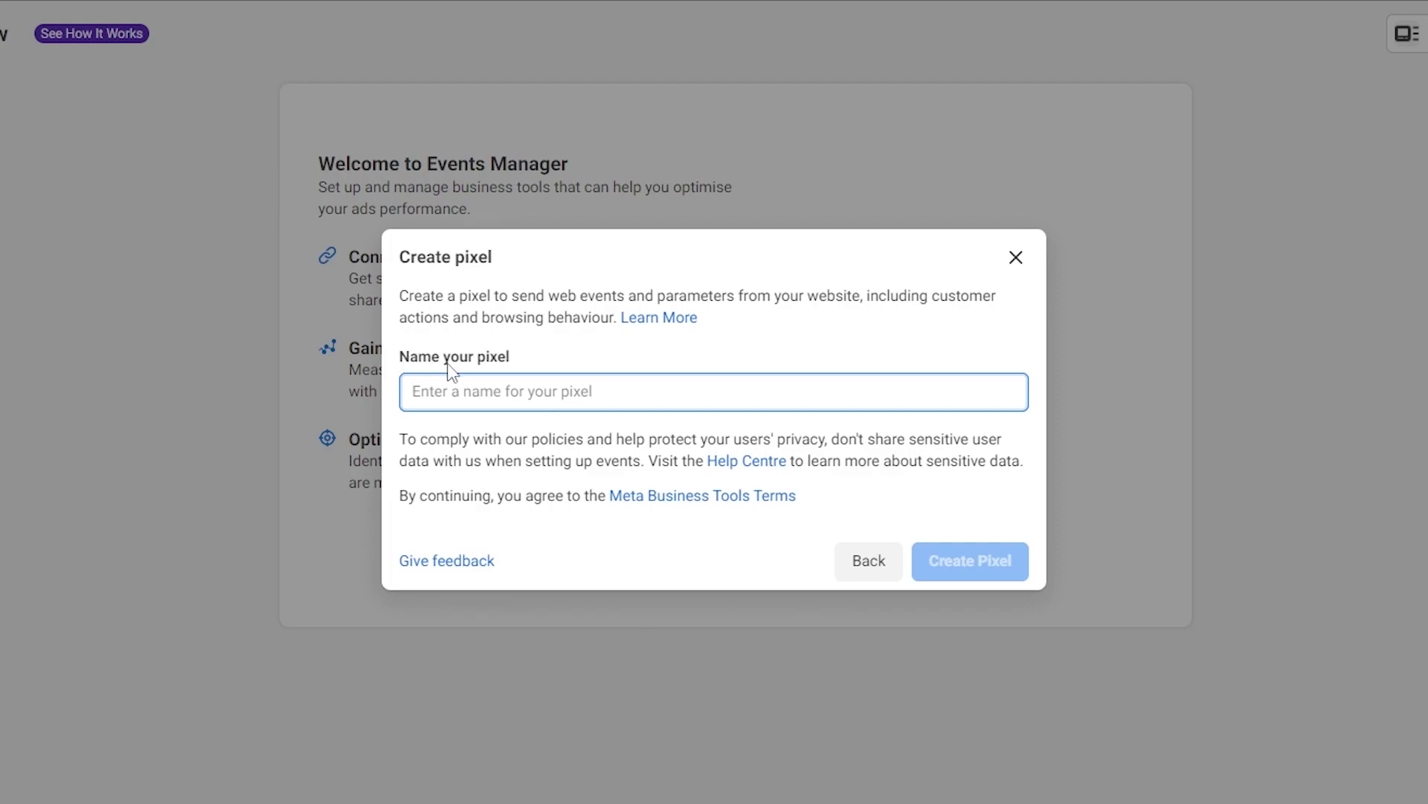
pyautogui.write('t Pixel')
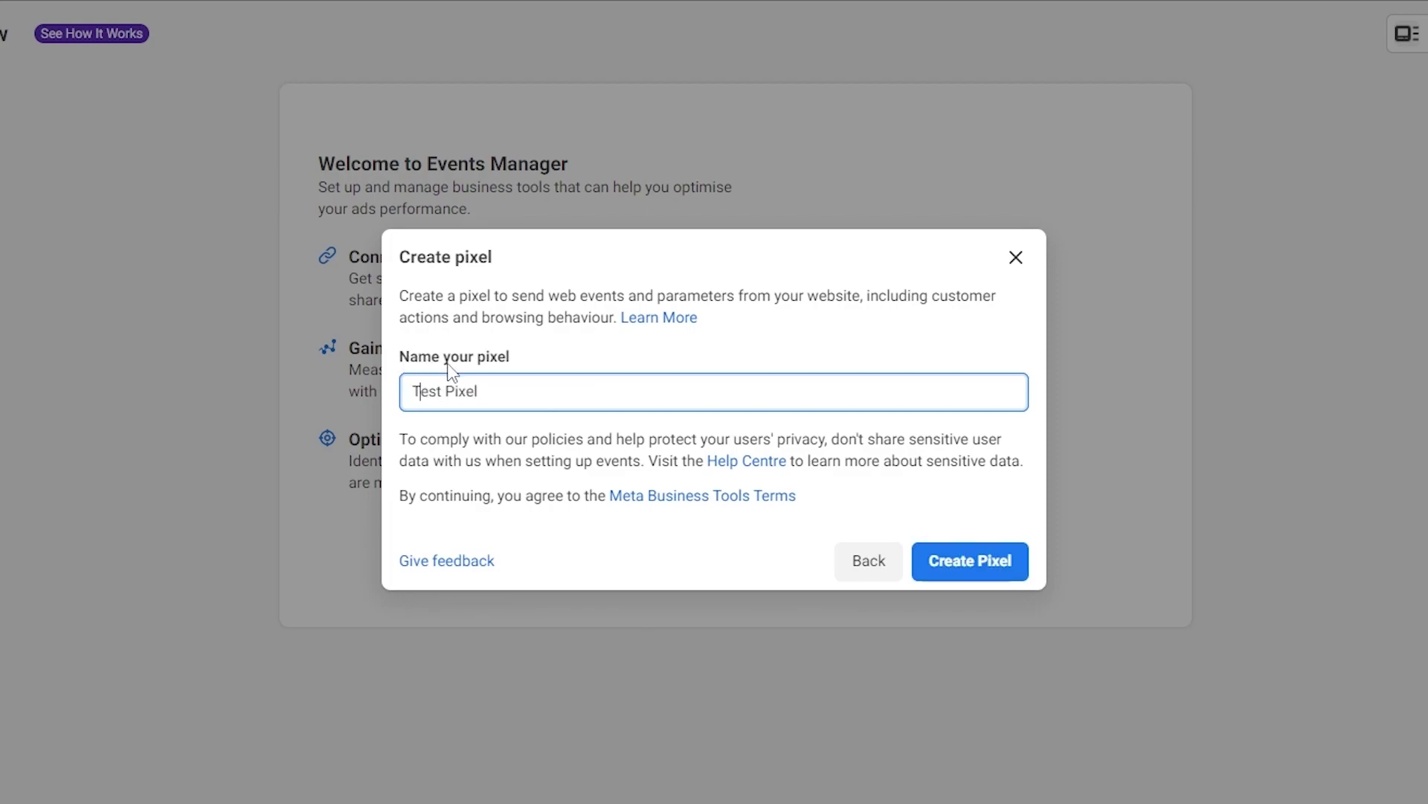
pyautogui.click(981, 559)
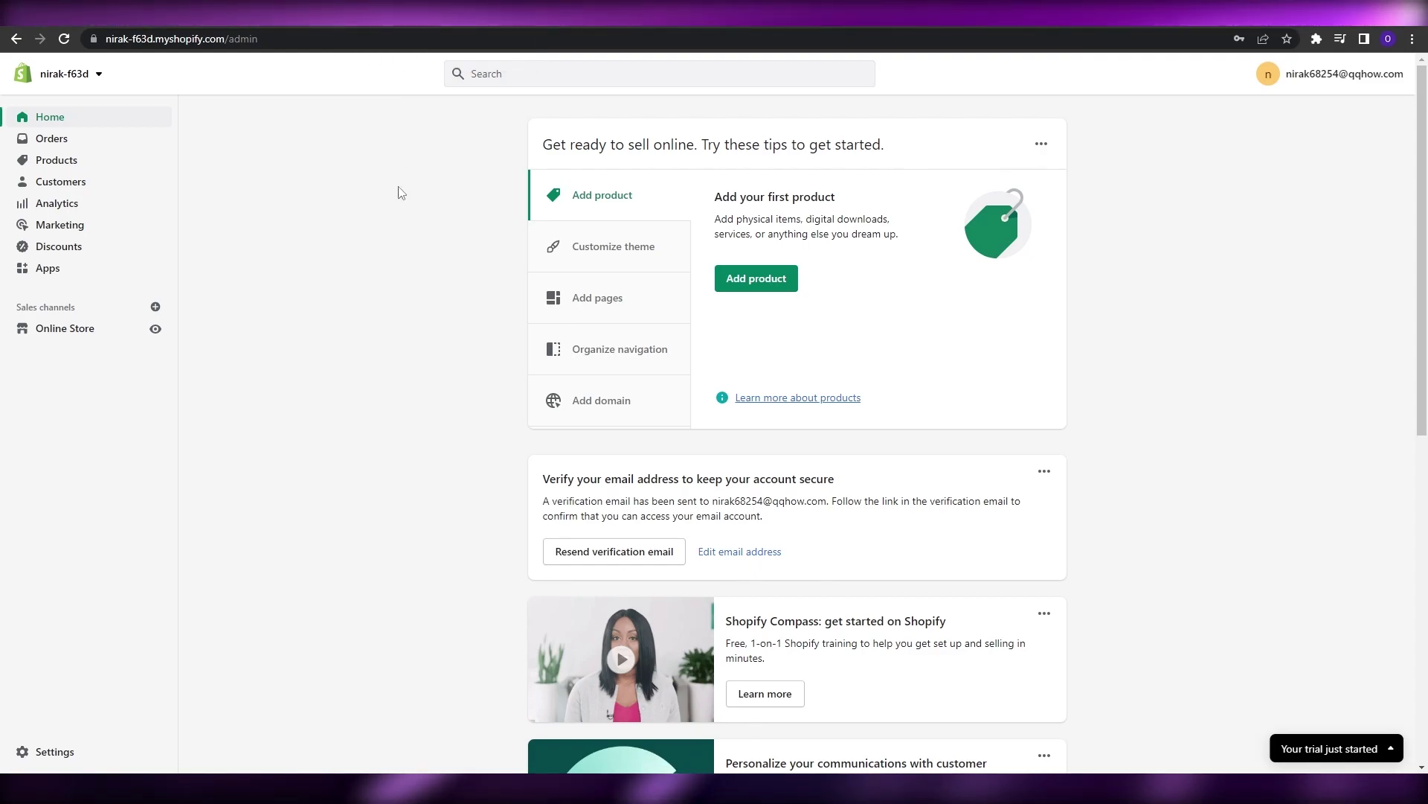
# Step: Switch to the Shopify admin and copy the store's web address
pyautogui.click(137, 39)
pyautogui.hotkey('ctrl', 'c')
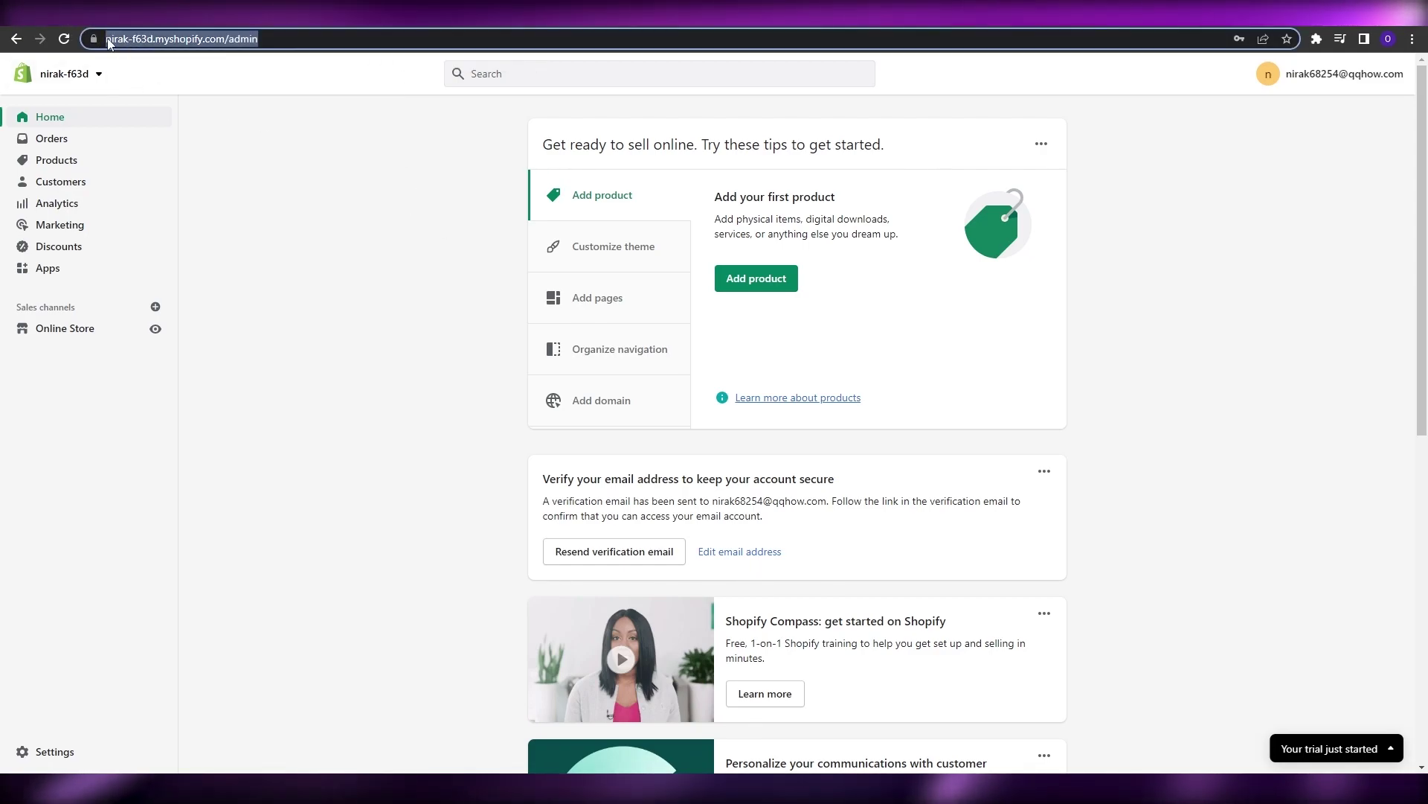
pyautogui.rightClick(137, 39)
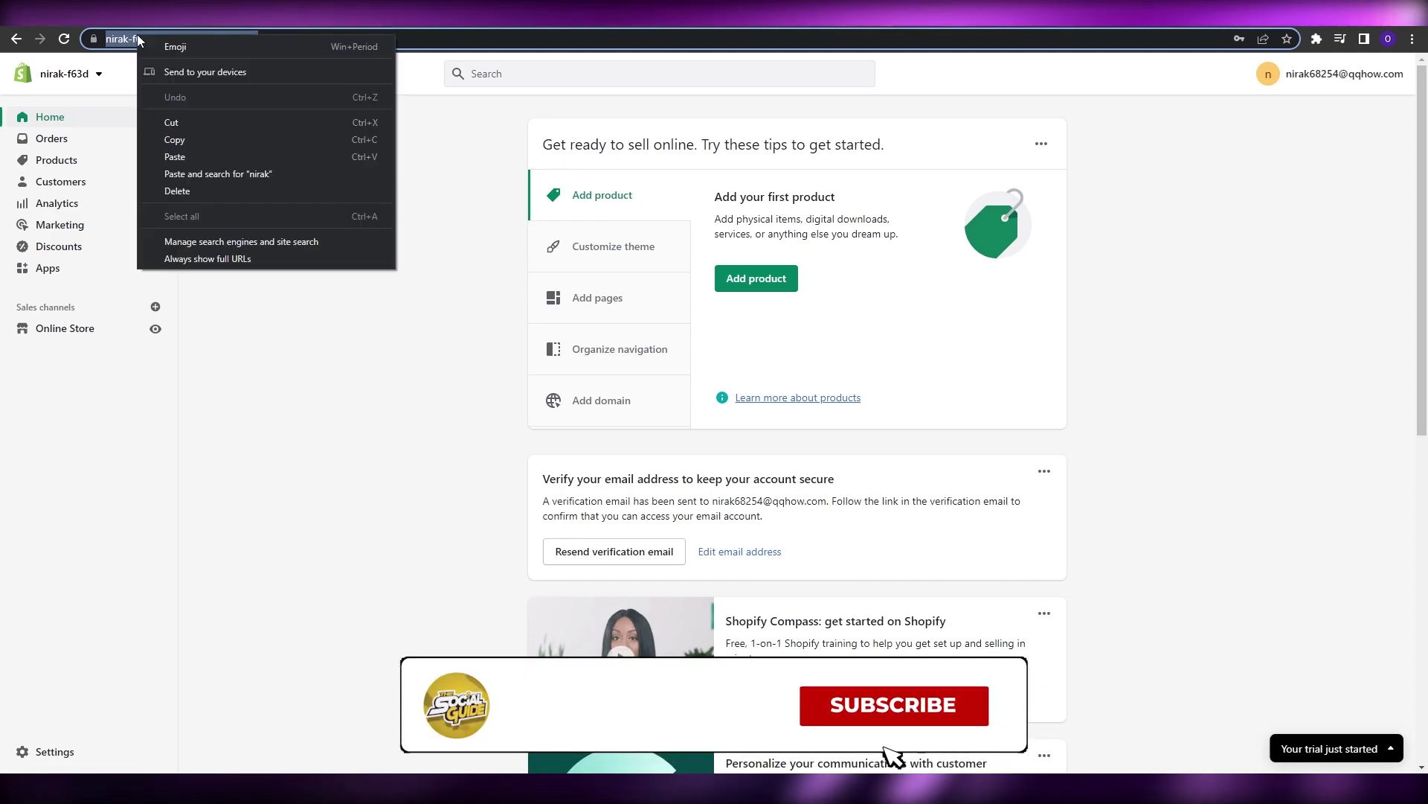
pyautogui.click(223, 141)
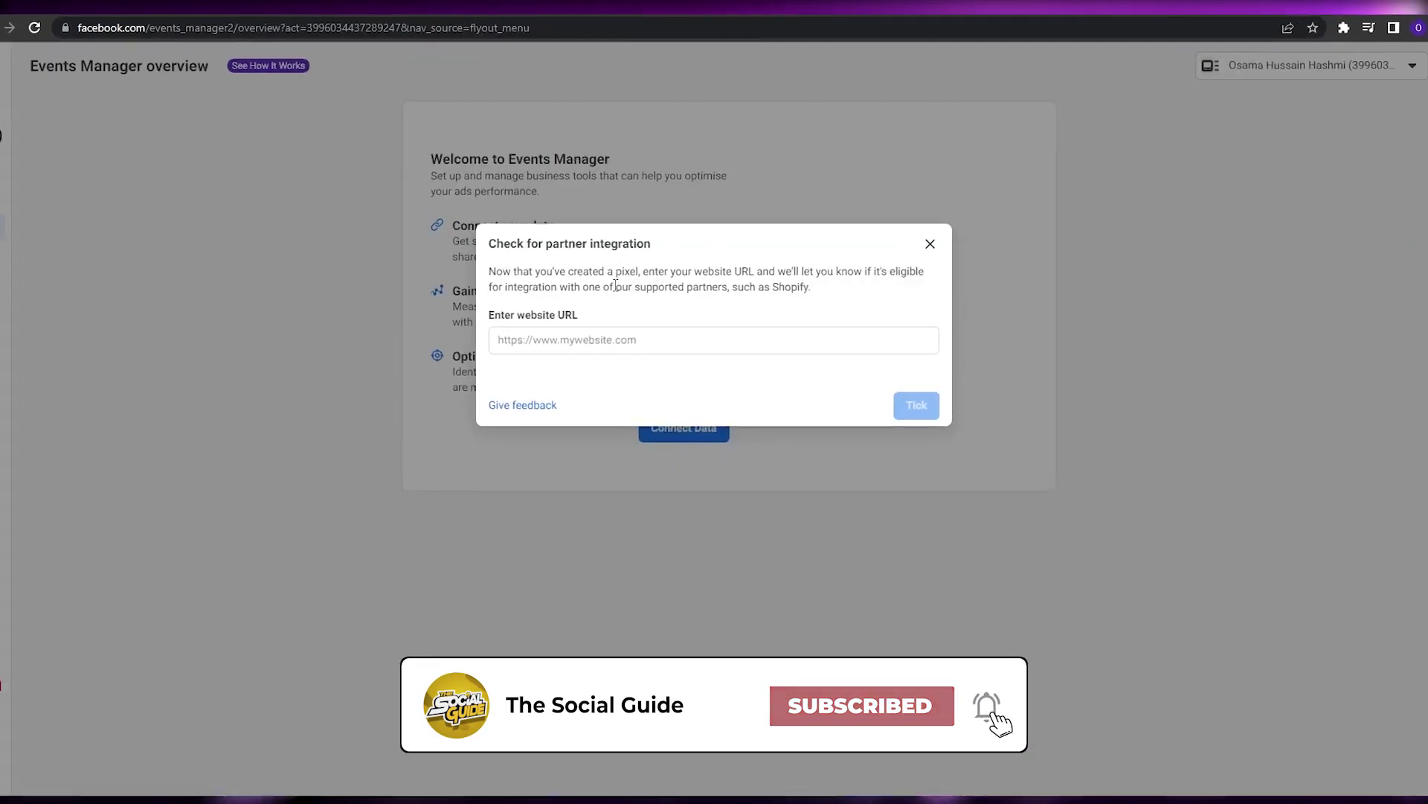
pyautogui.click(604, 346)
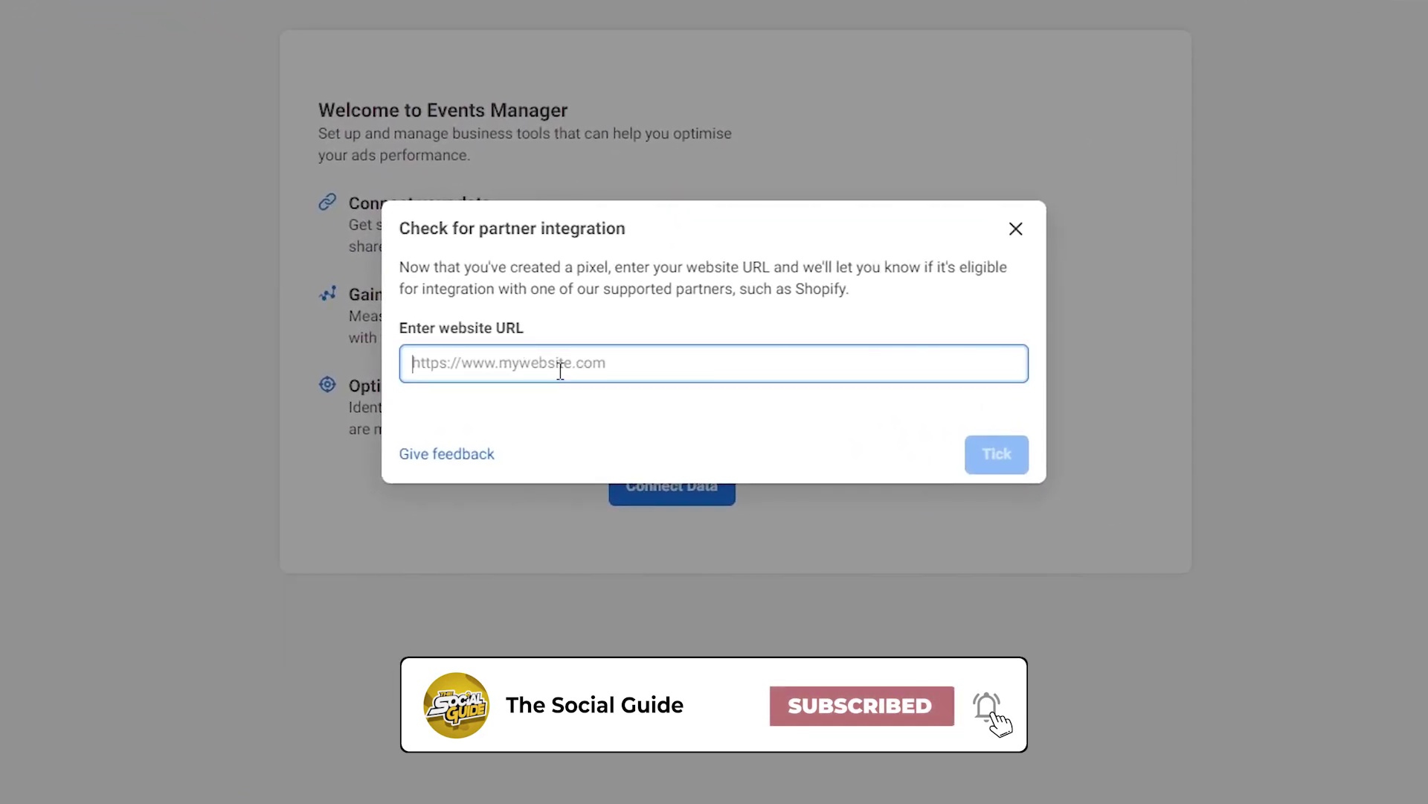
pyautogui.hotkey('ctrl', 'v')
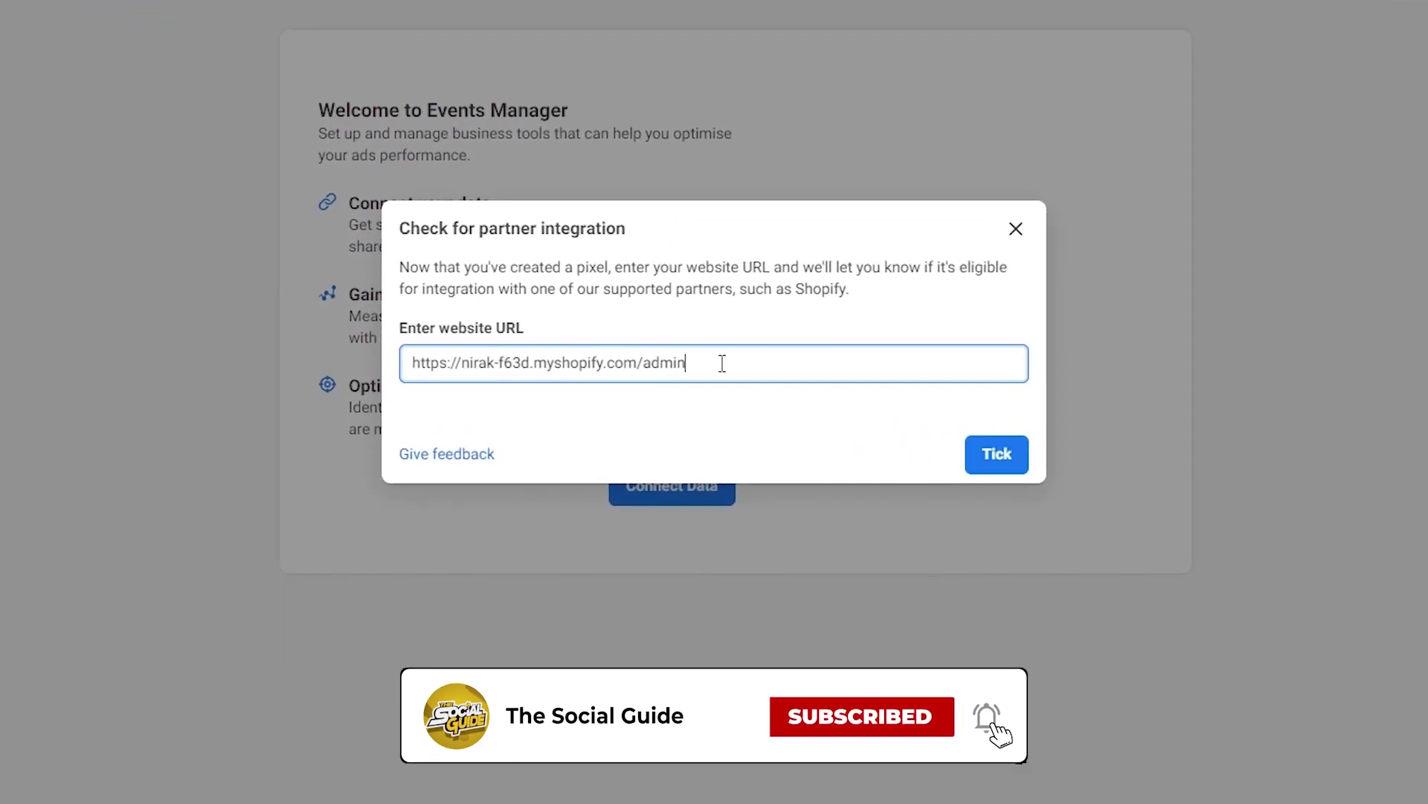
pyautogui.moveTo(719, 362); pyautogui.dragTo(618, 378)
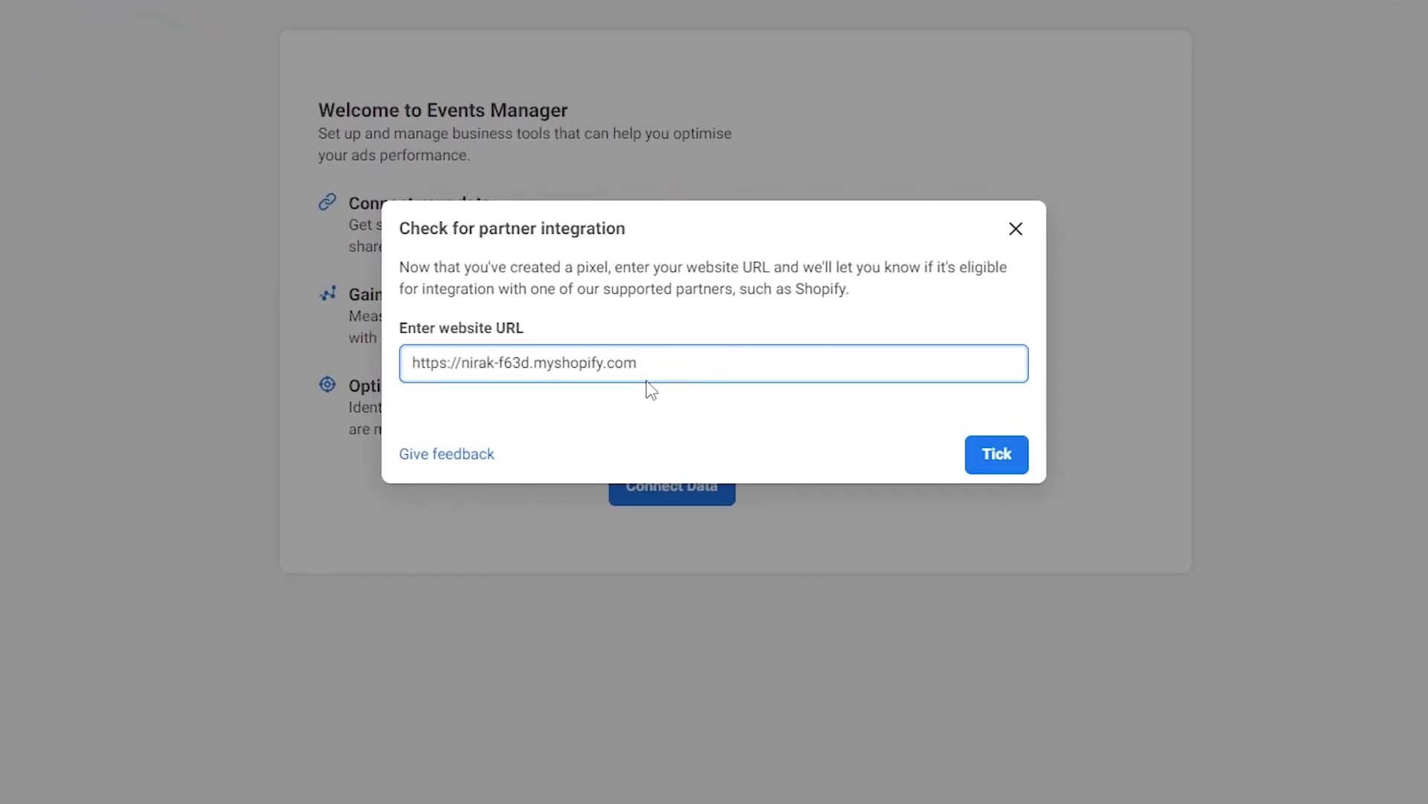
pyautogui.click(1010, 457)
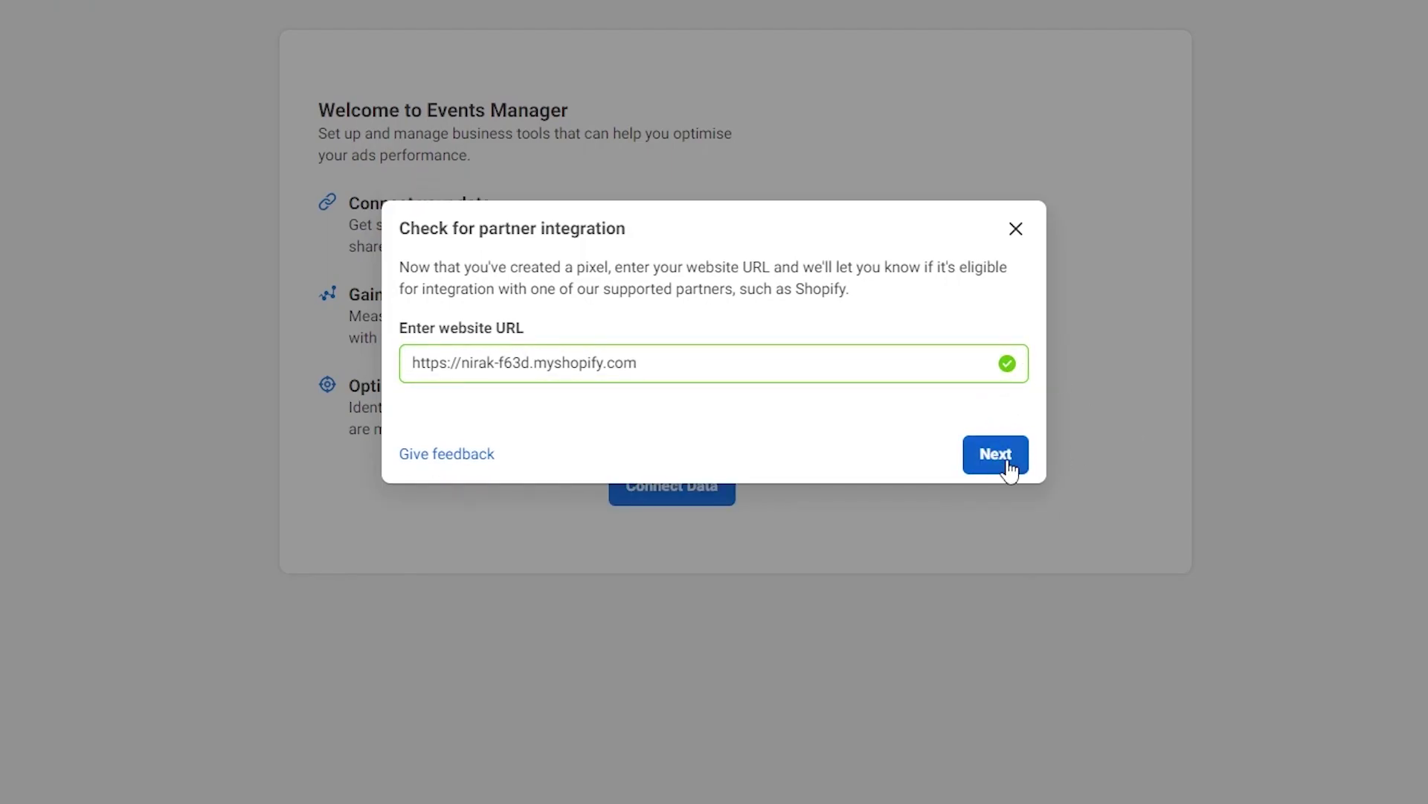
# Step: Proceed with Conversions API and Meta pixel as the website connection method, and start connecting data again
pyautogui.click(997, 456)
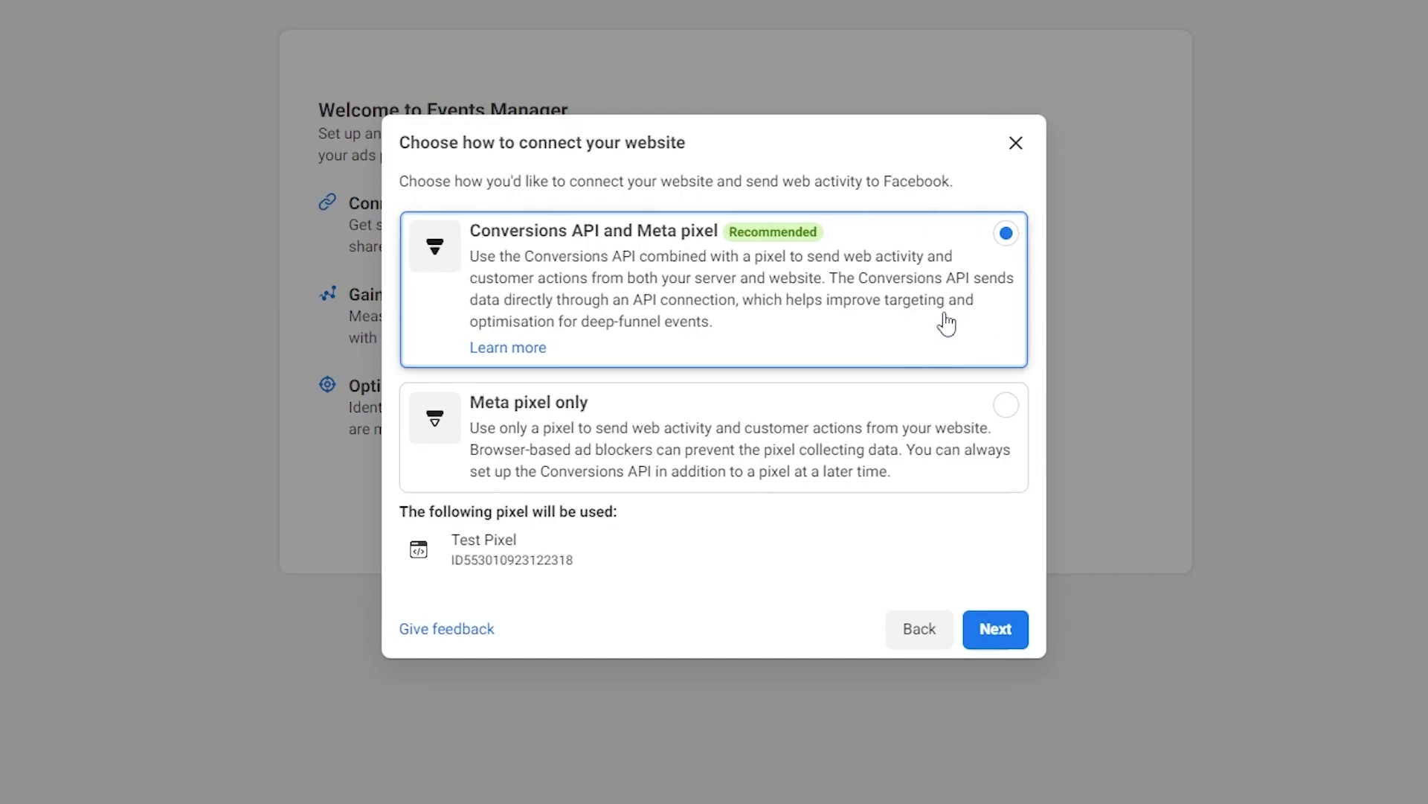
pyautogui.click(1007, 642)
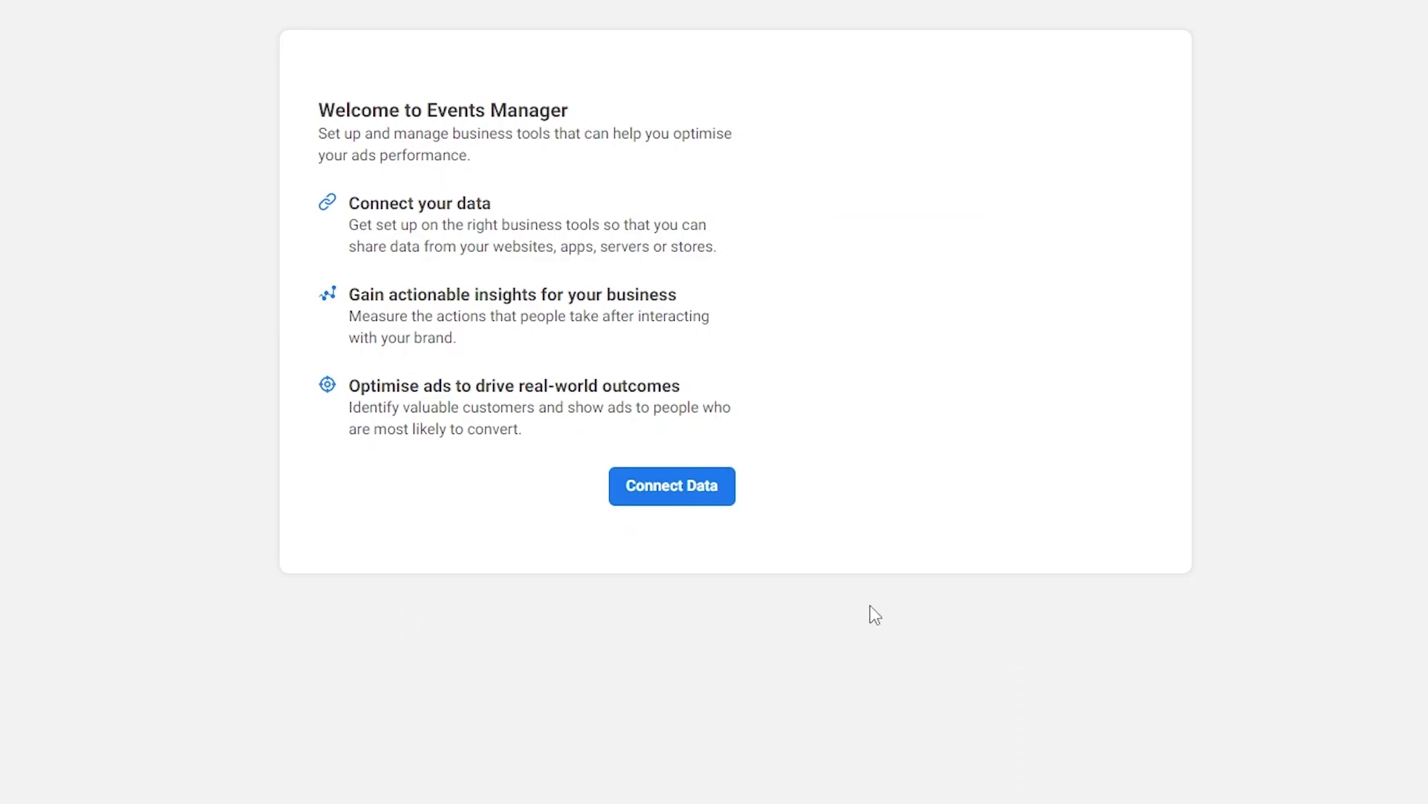
pyautogui.click(700, 498)
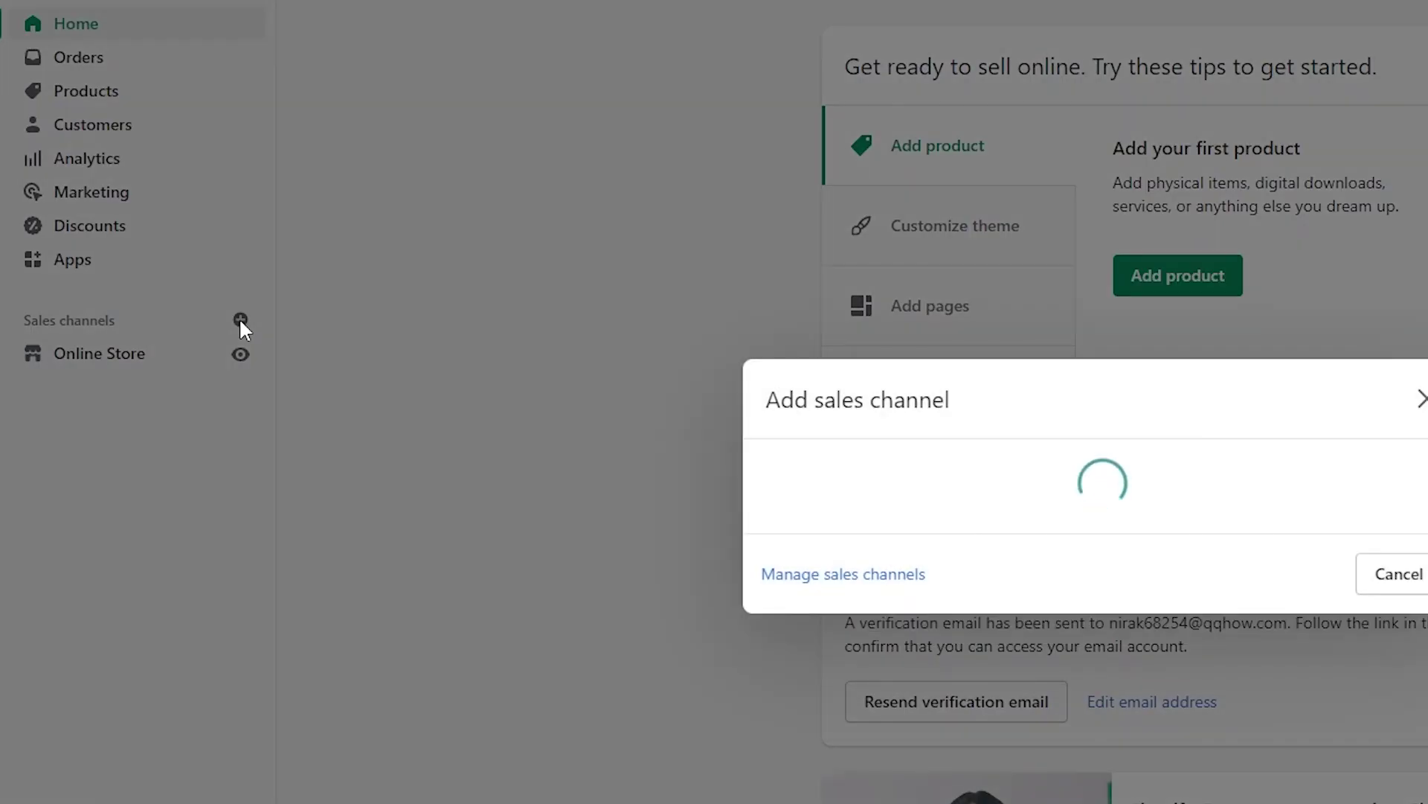
# Step: In Shopify, dismiss the sales channel dialog and go to the Facebook Pixel section of the Online Store preferences
pyautogui.click(1420, 191)
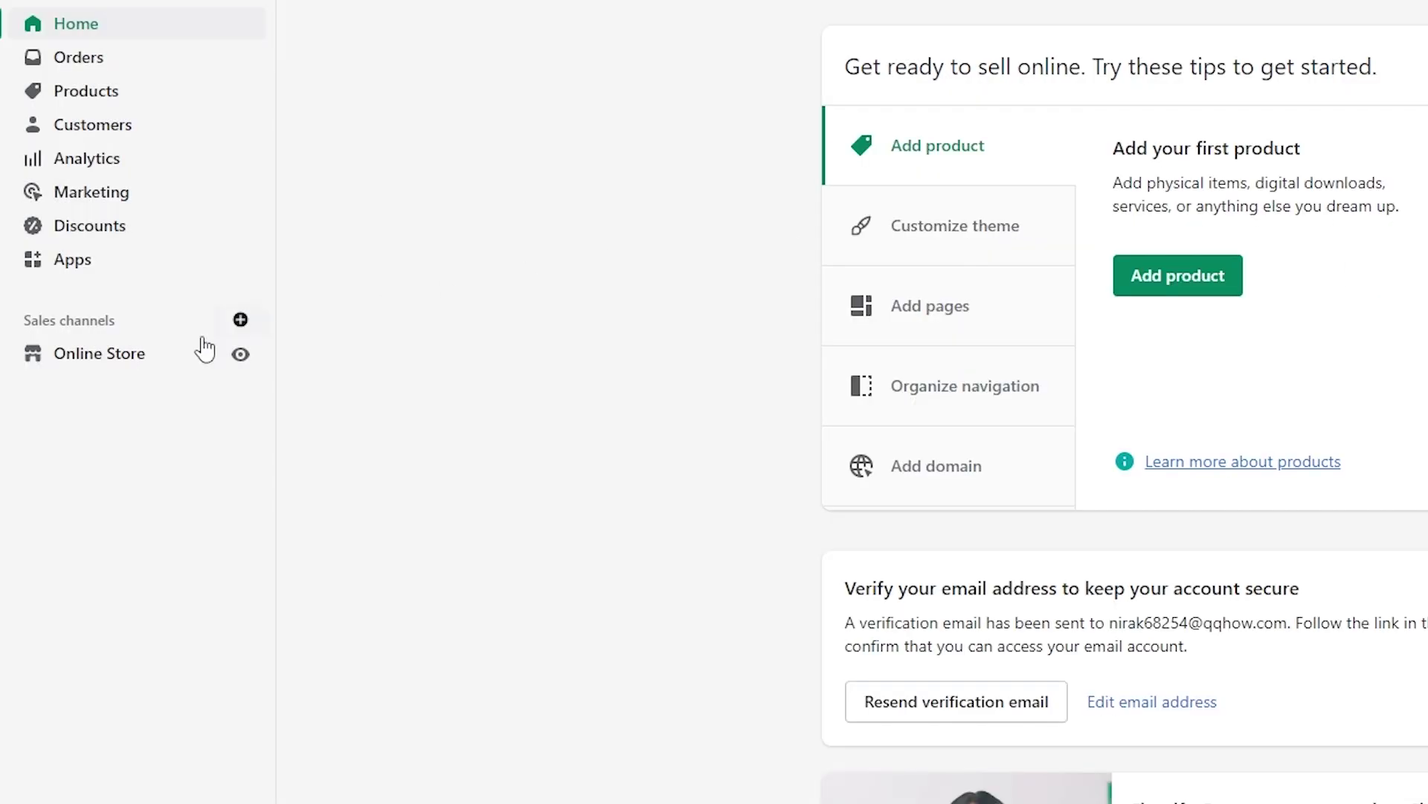
pyautogui.click(84, 361)
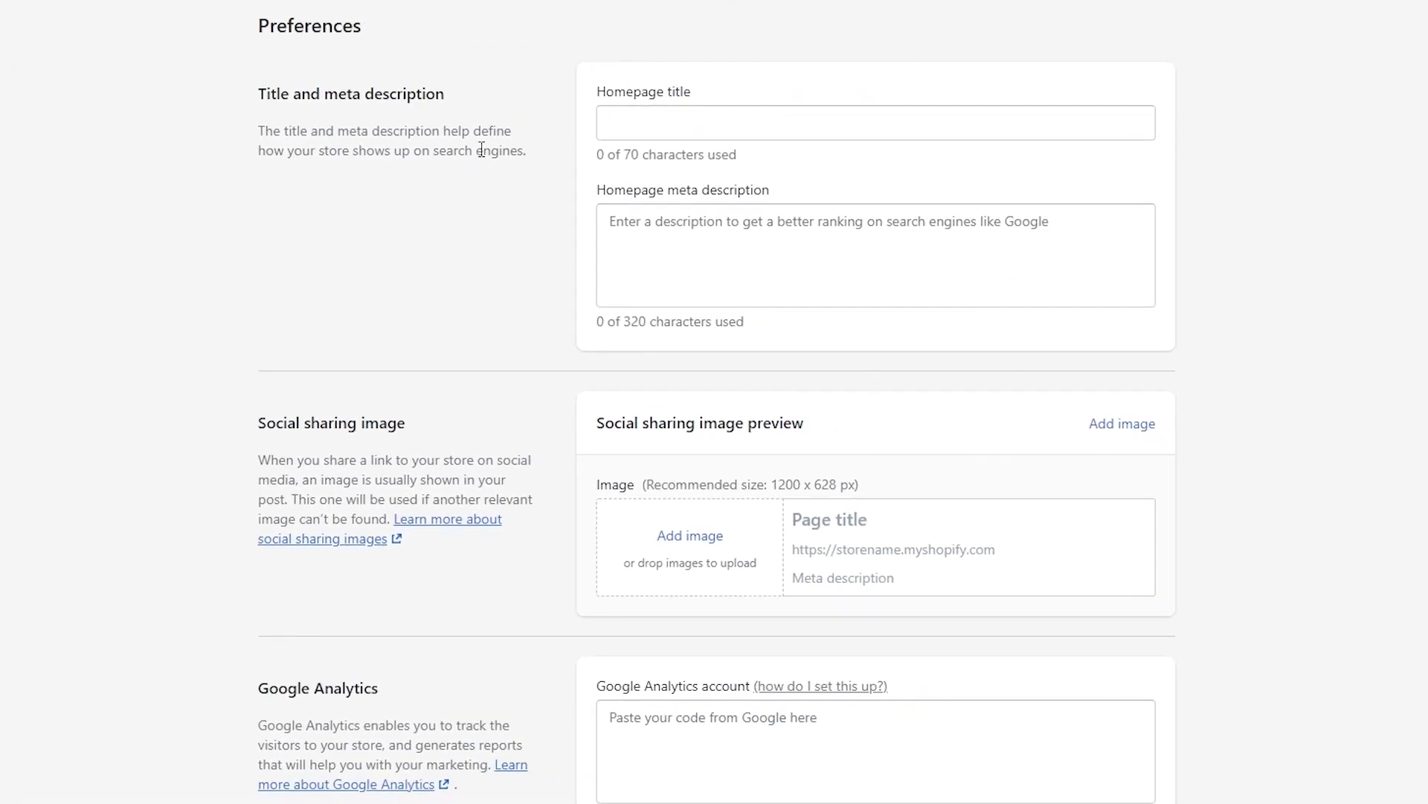
pyautogui.scroll(-12, 542, 152)
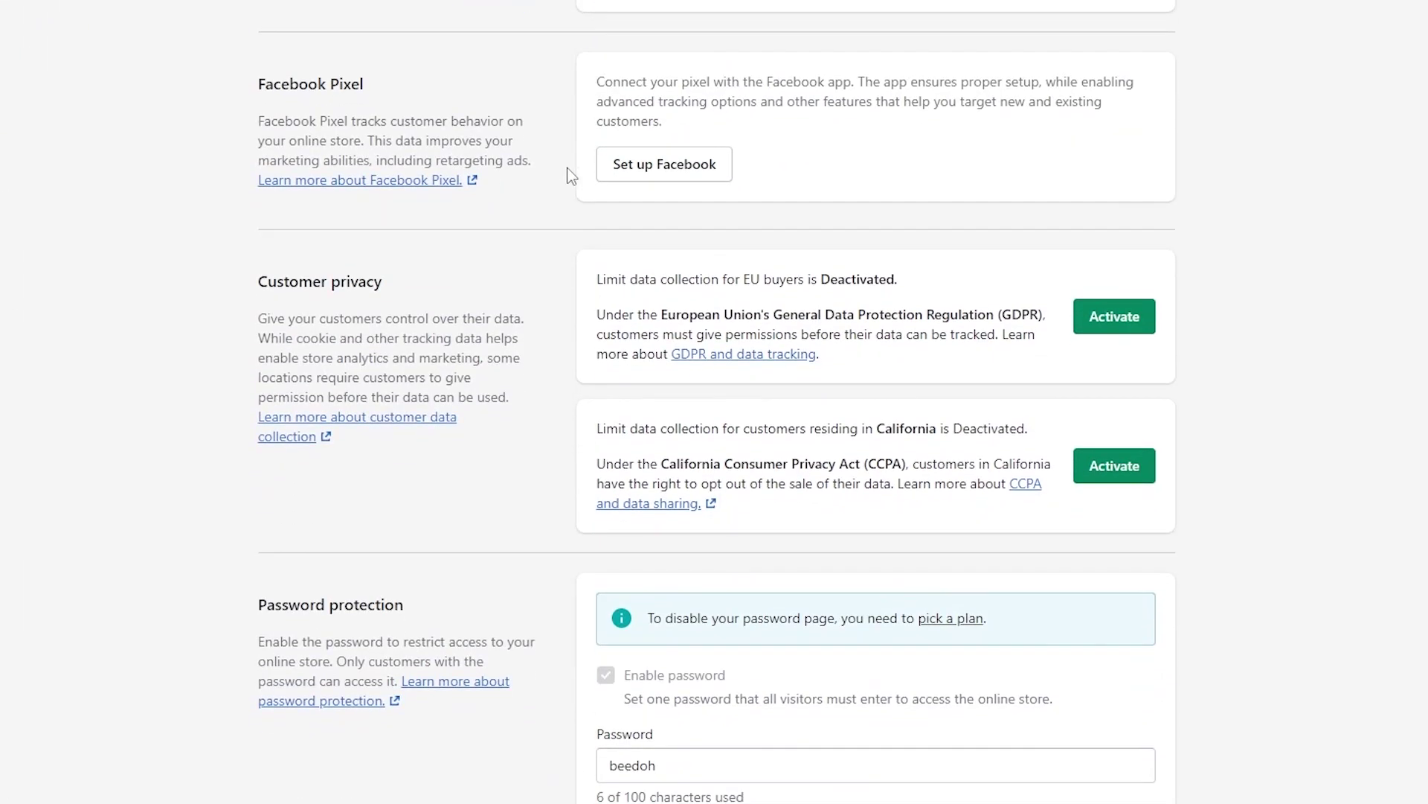
pyautogui.scroll(3, 571, 176)
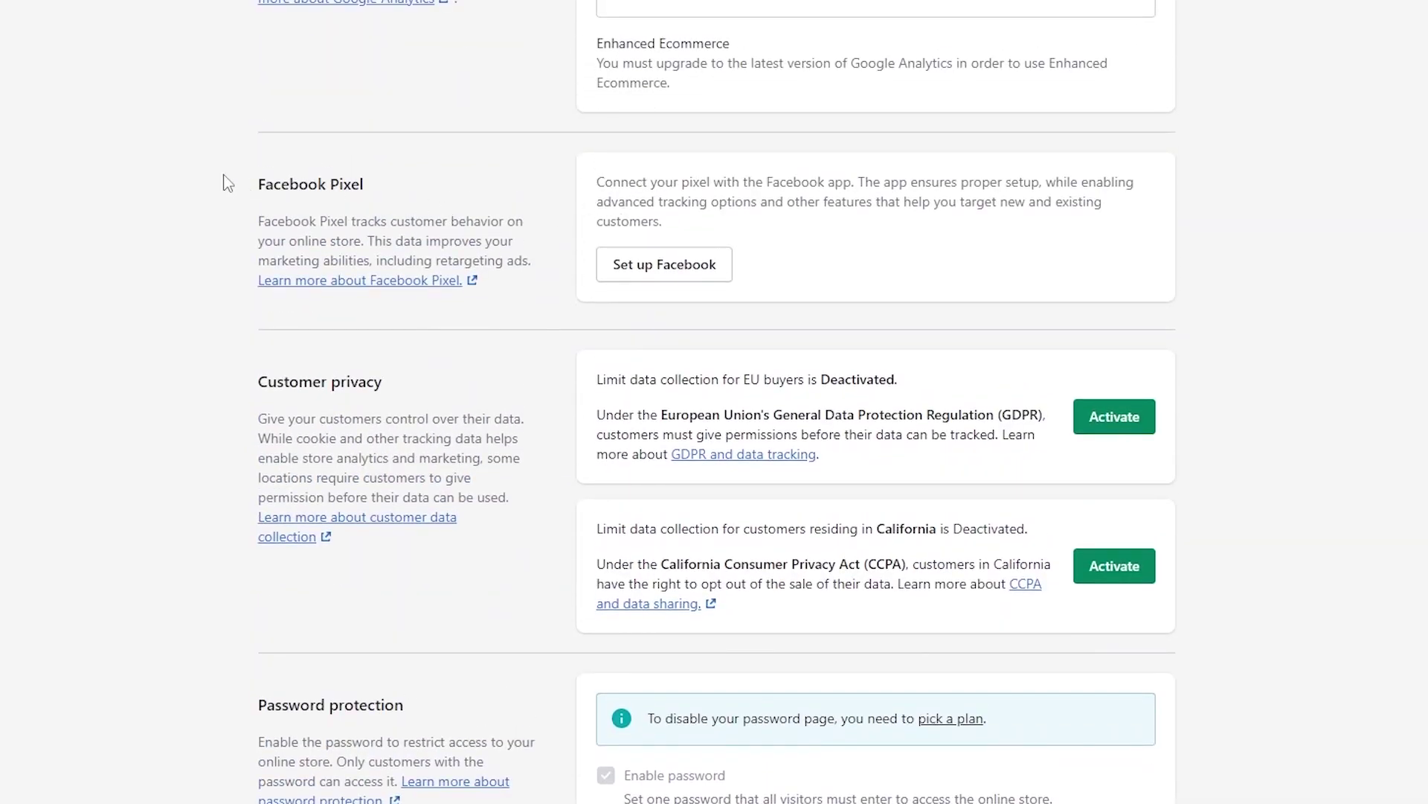
pyautogui.moveTo(257, 186); pyautogui.dragTo(373, 182)
pyautogui.scroll(-2, 447, 178)
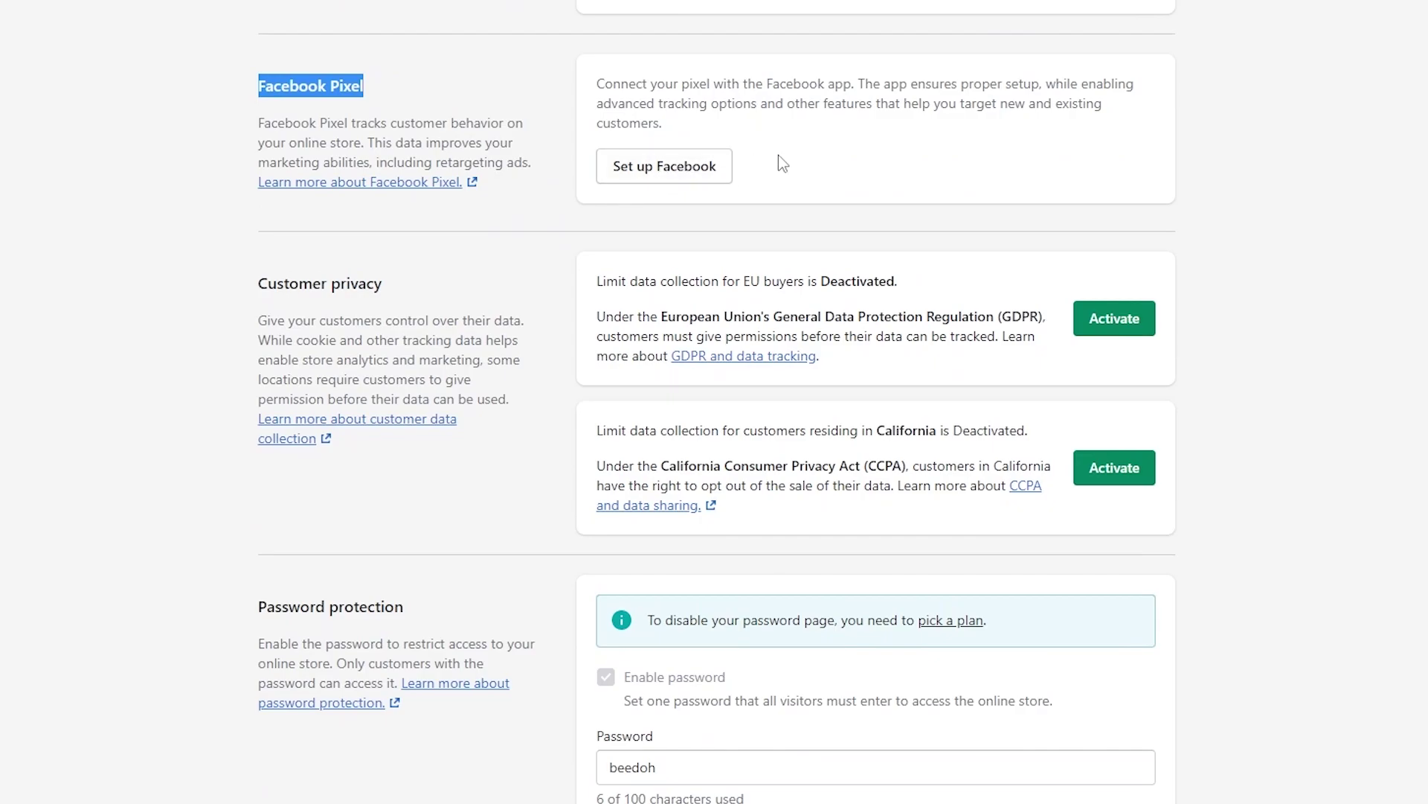
# Step: Open the Facebook Marketing setup and connect the Facebook account, granting Shopify the requested access and permissions
pyautogui.click(984, 24)
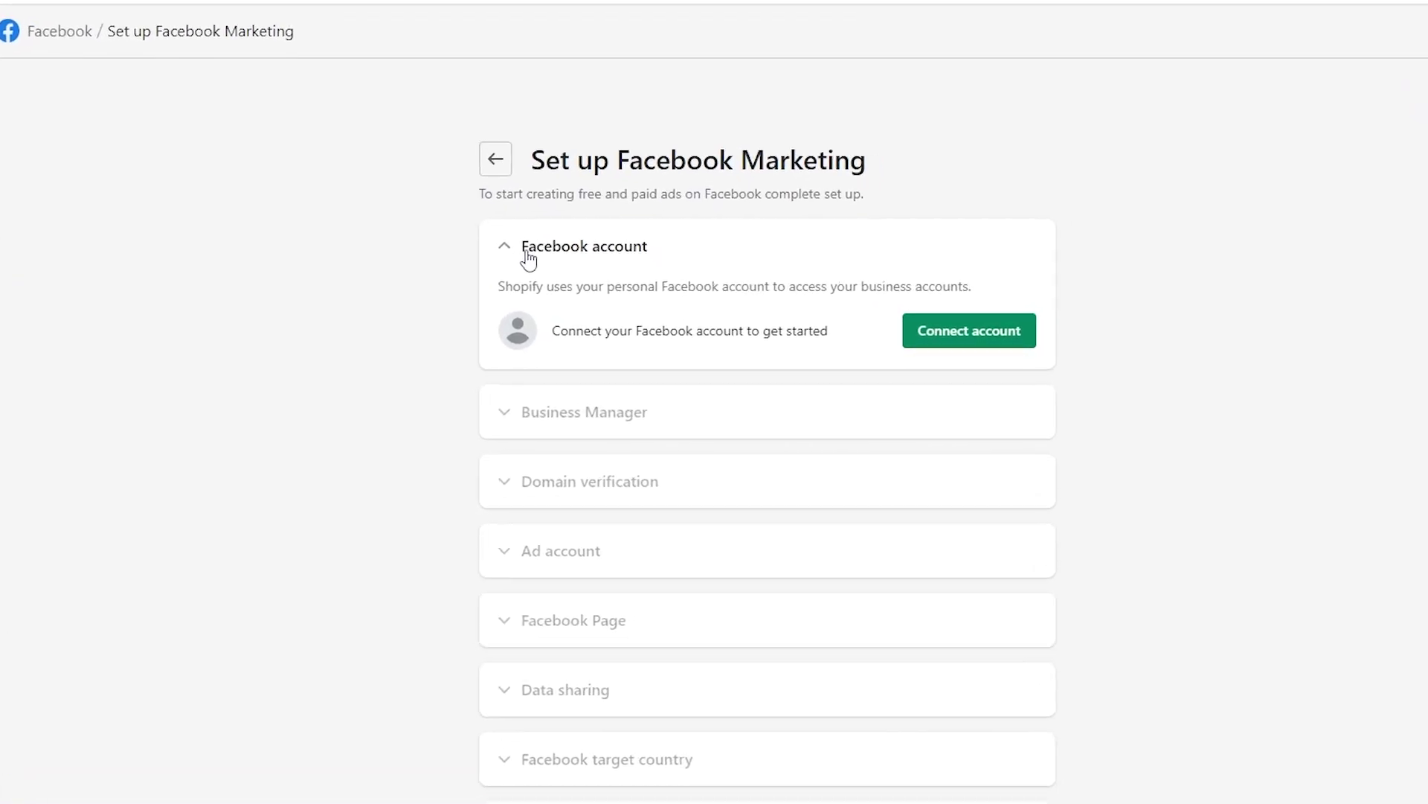
pyautogui.click(947, 331)
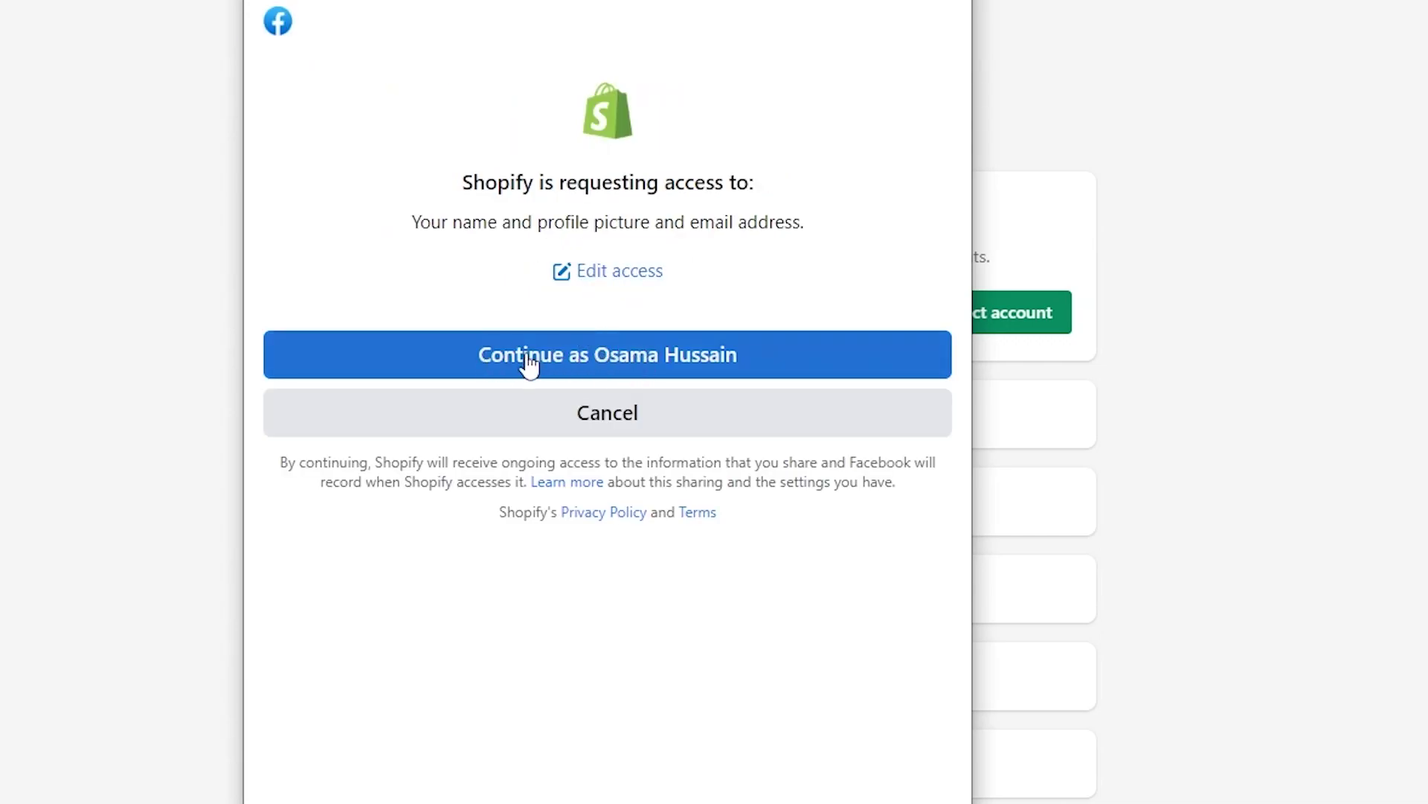
pyautogui.click(579, 363)
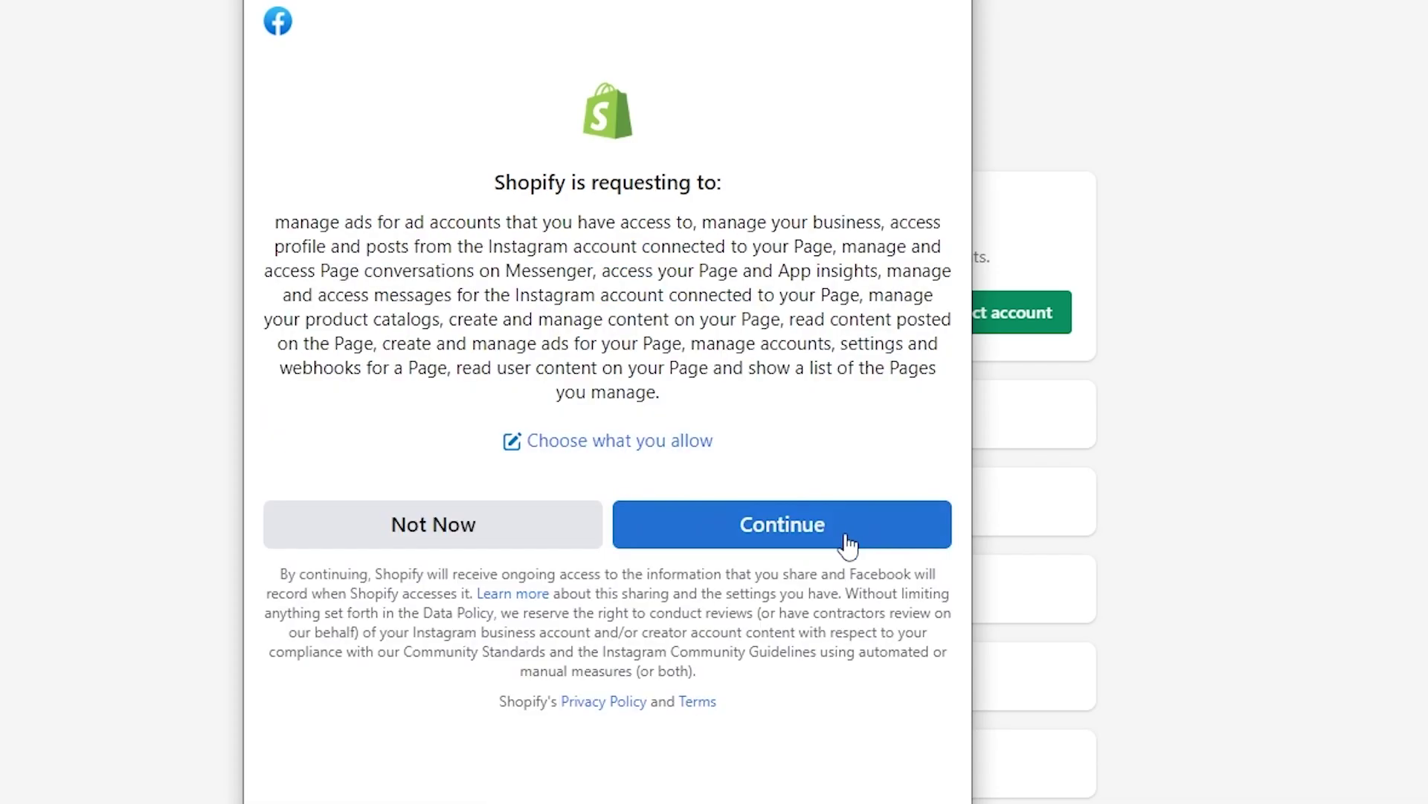
pyautogui.click(823, 539)
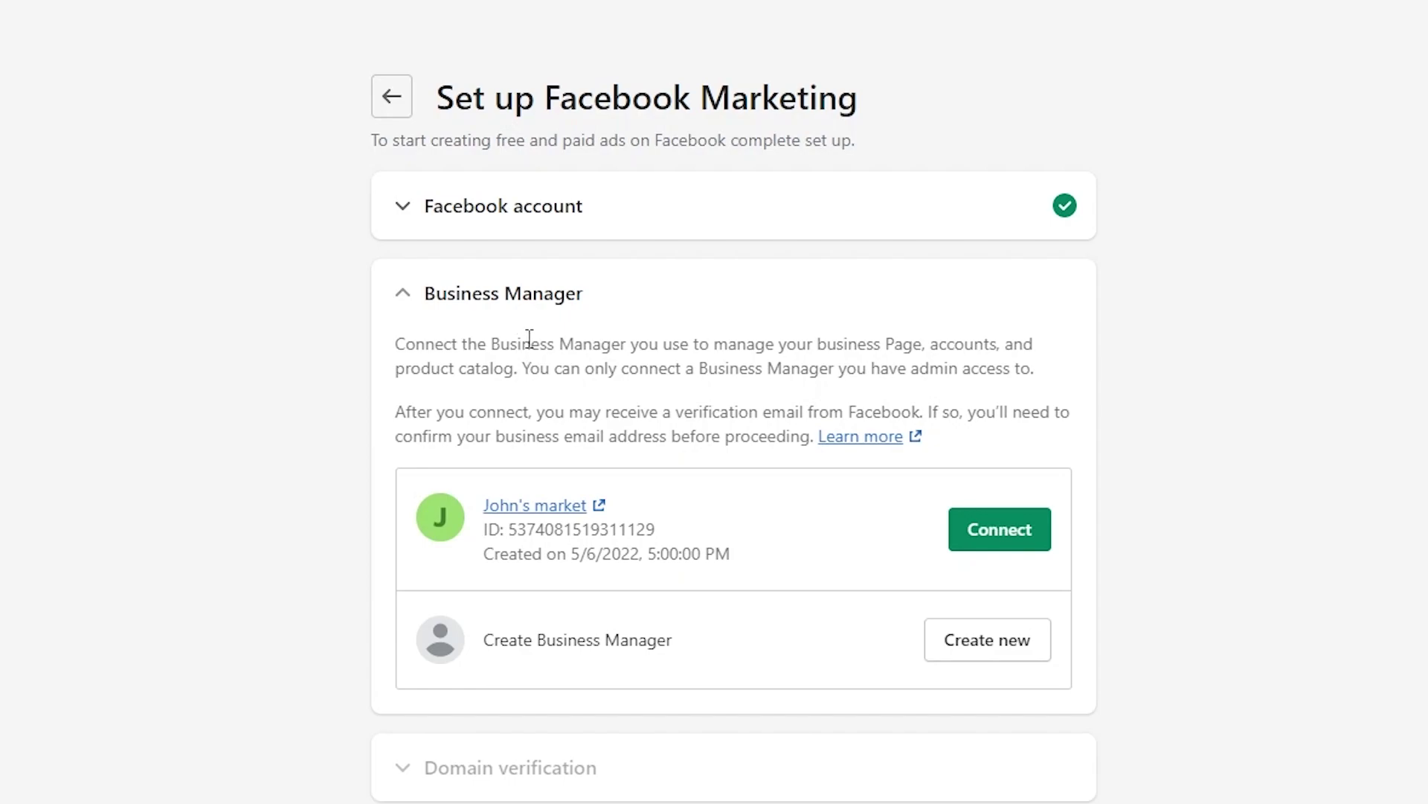
pyautogui.scroll(-3, 696, 548)
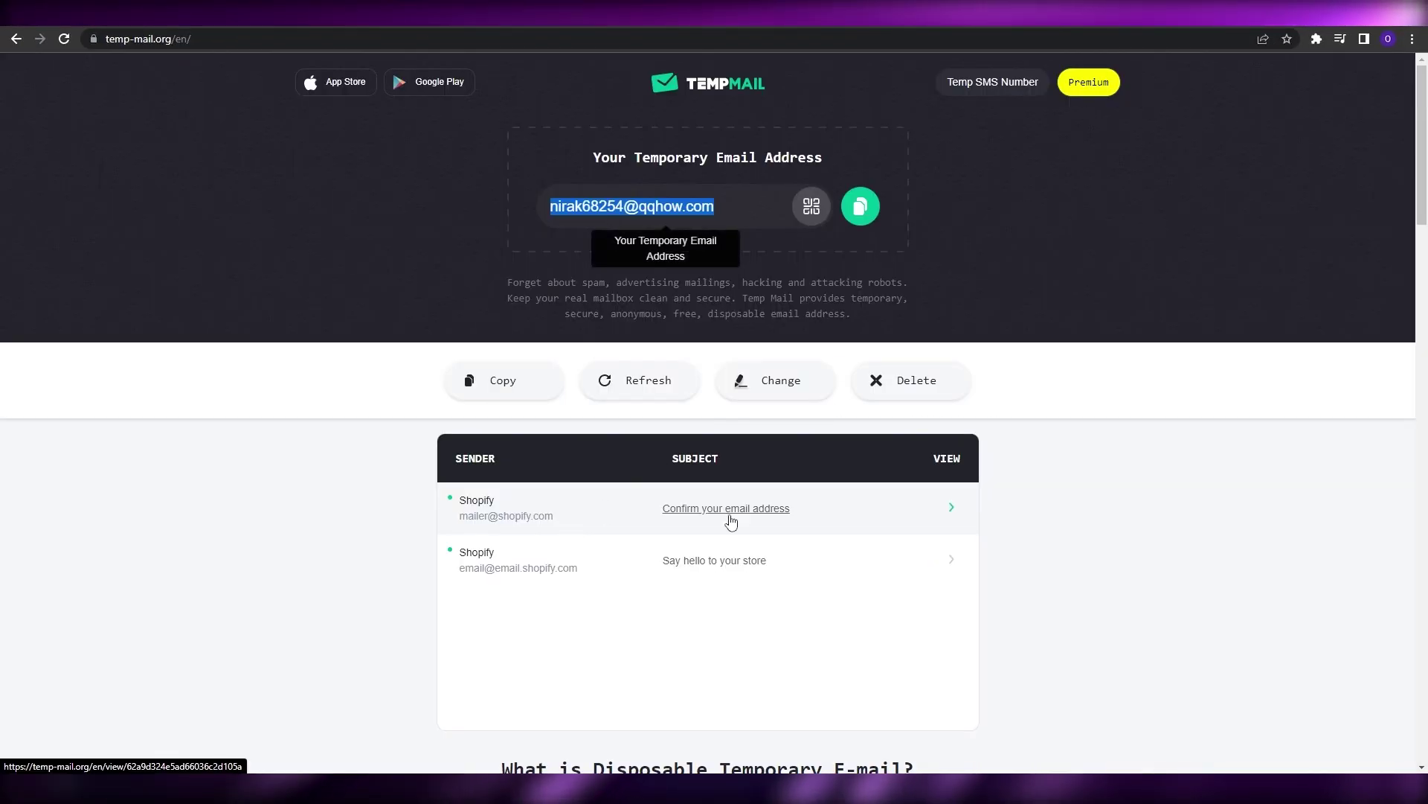
pyautogui.click(729, 516)
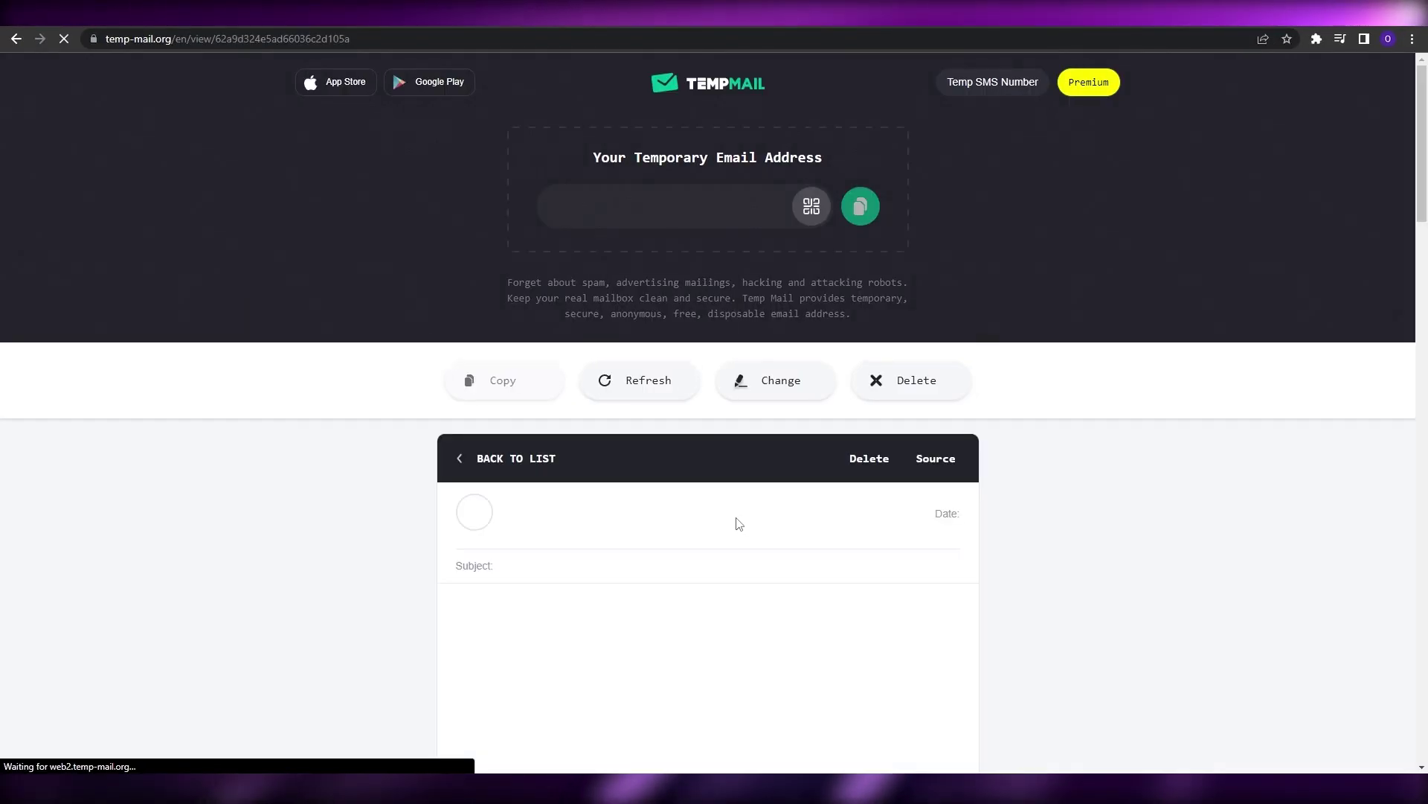
pyautogui.scroll(-2, 661, 578)
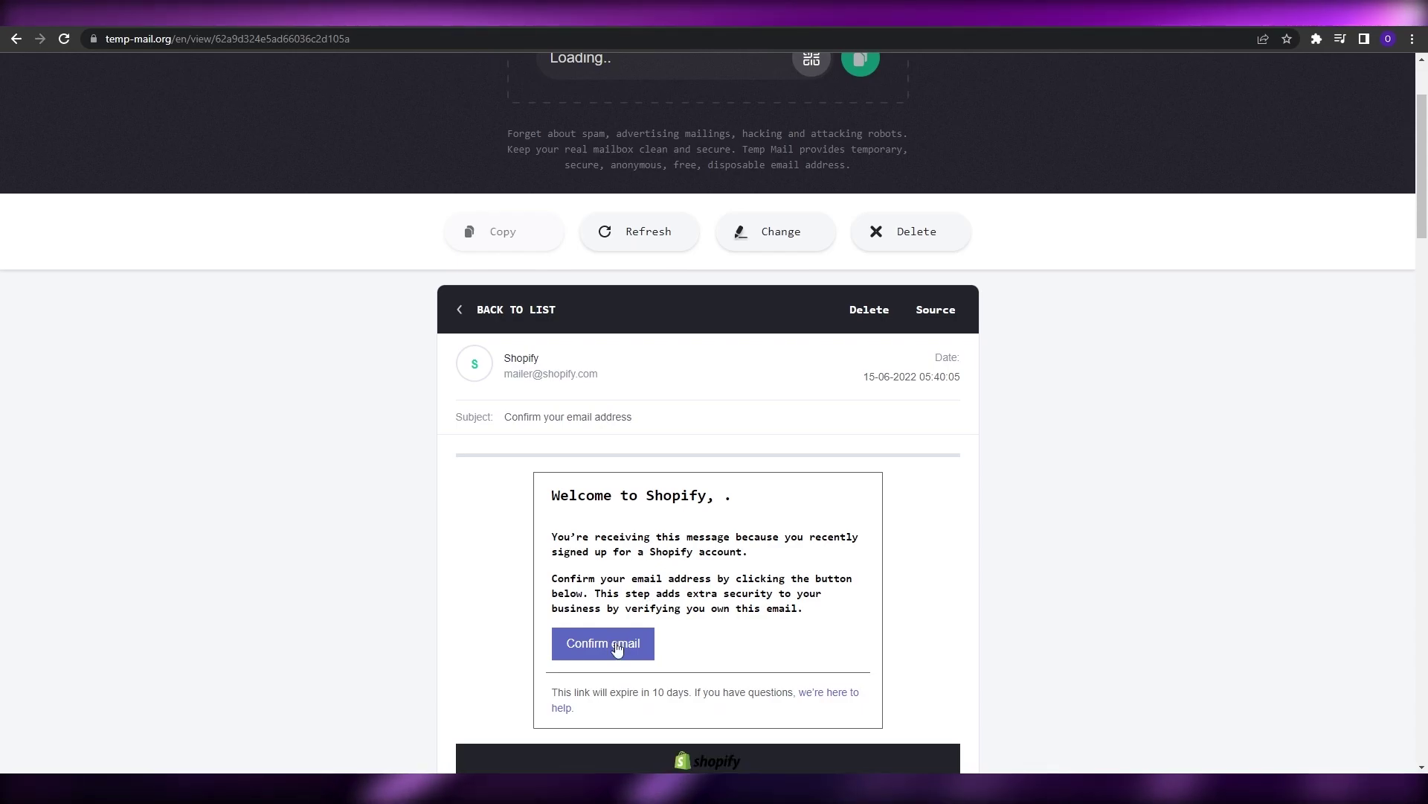
pyautogui.click(617, 646)
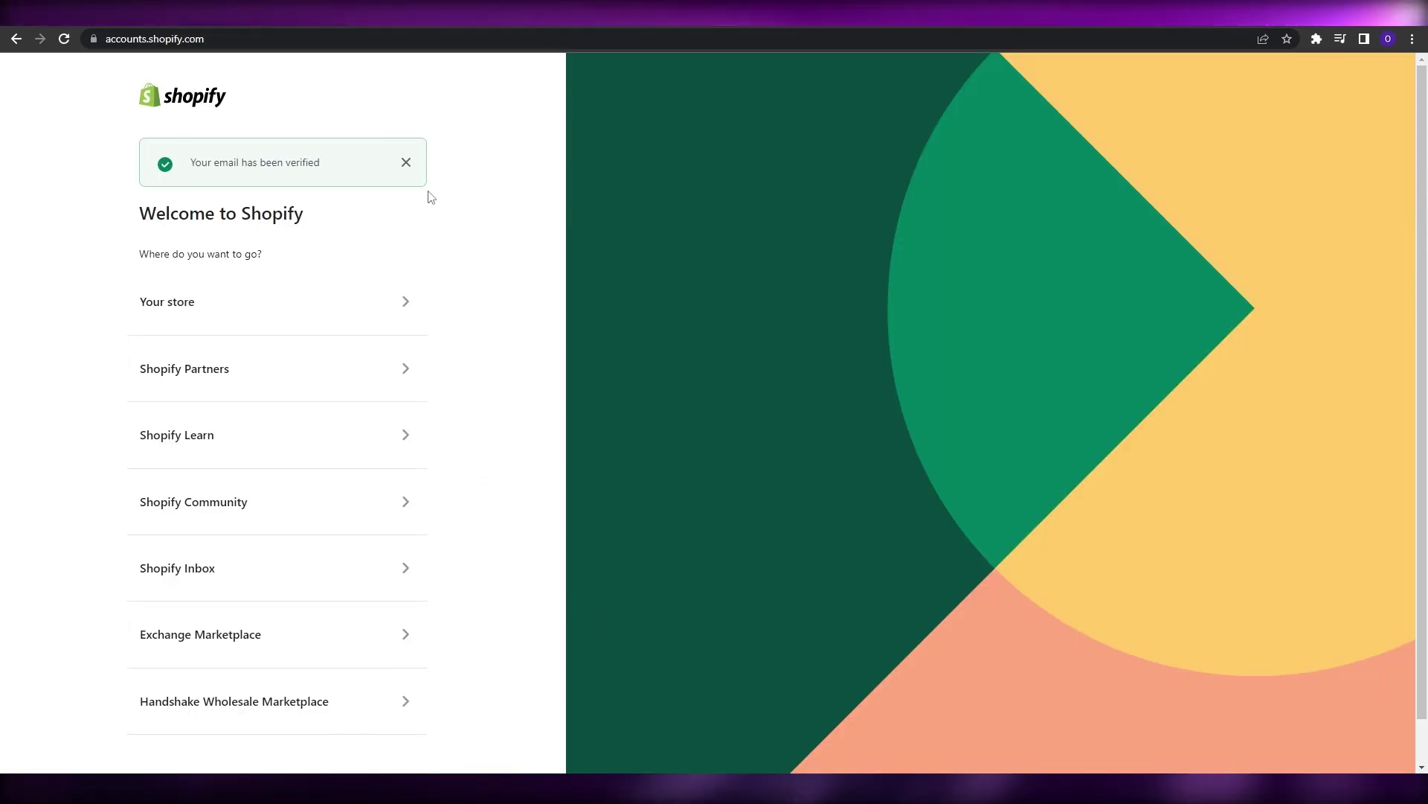
pyautogui.scroll(-1, 376, 521)
pyautogui.scroll(1, 413, 673)
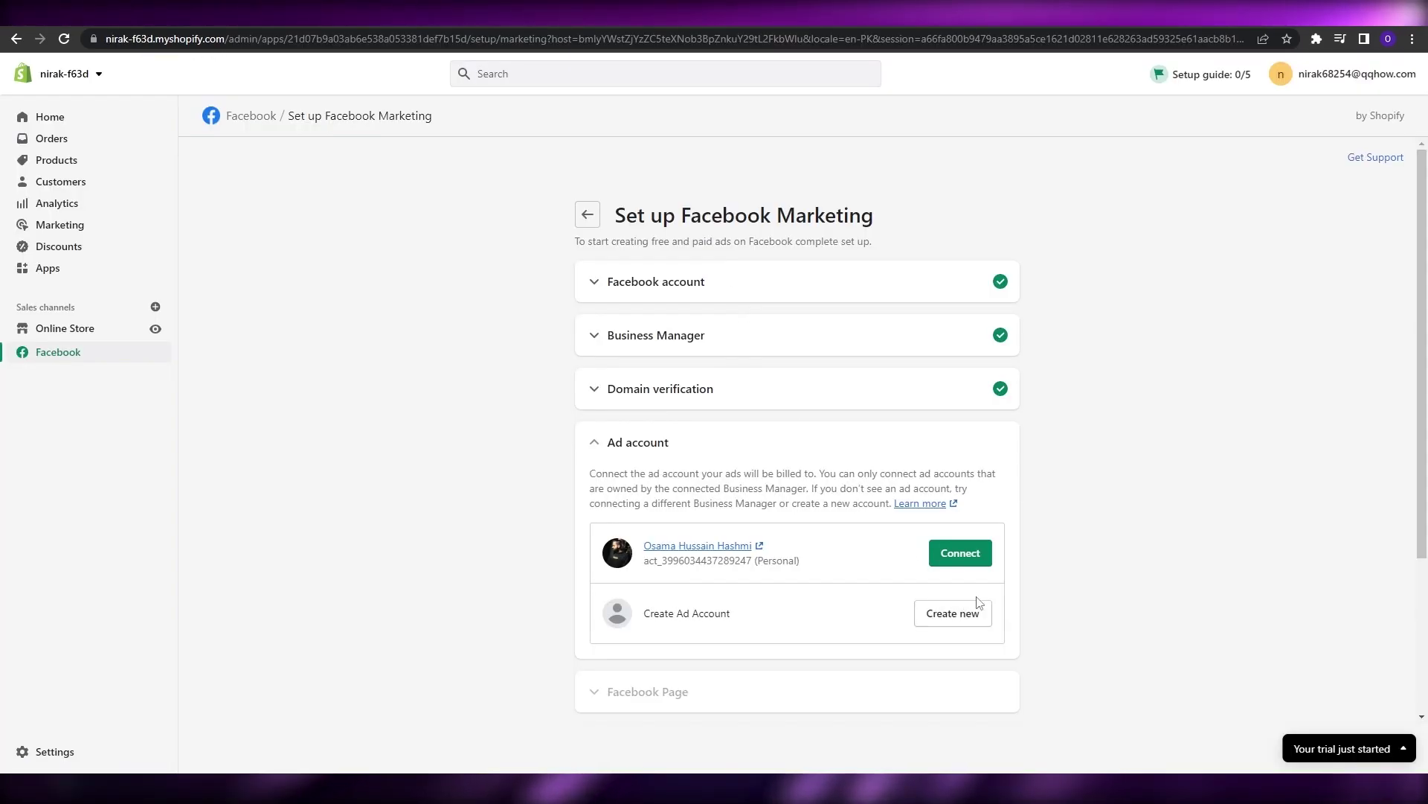
# Step: Start connecting the personal ad account in the Facebook Marketing setup and accept Facebook's Custom Audience Terms
pyautogui.scroll(-1, 973, 606)
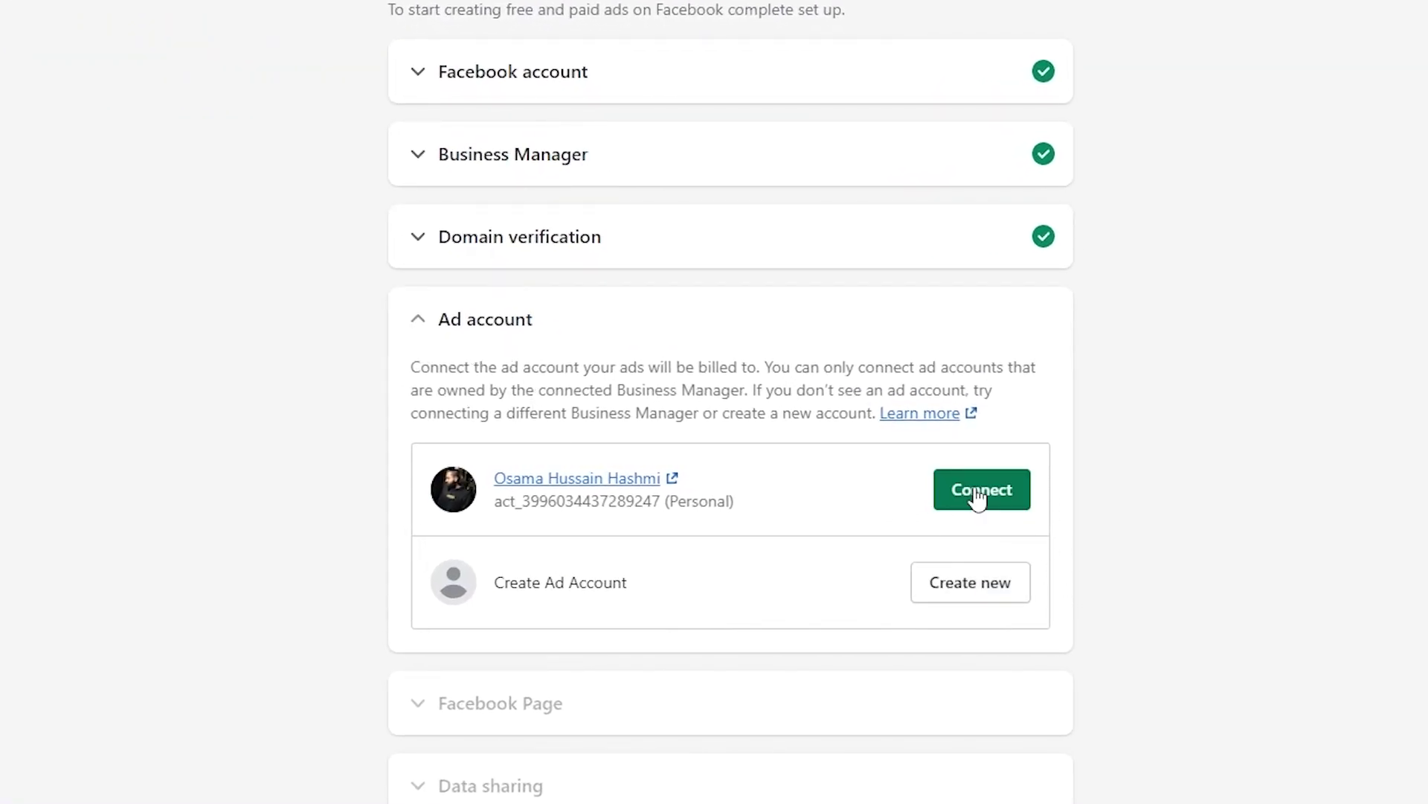
pyautogui.click(978, 497)
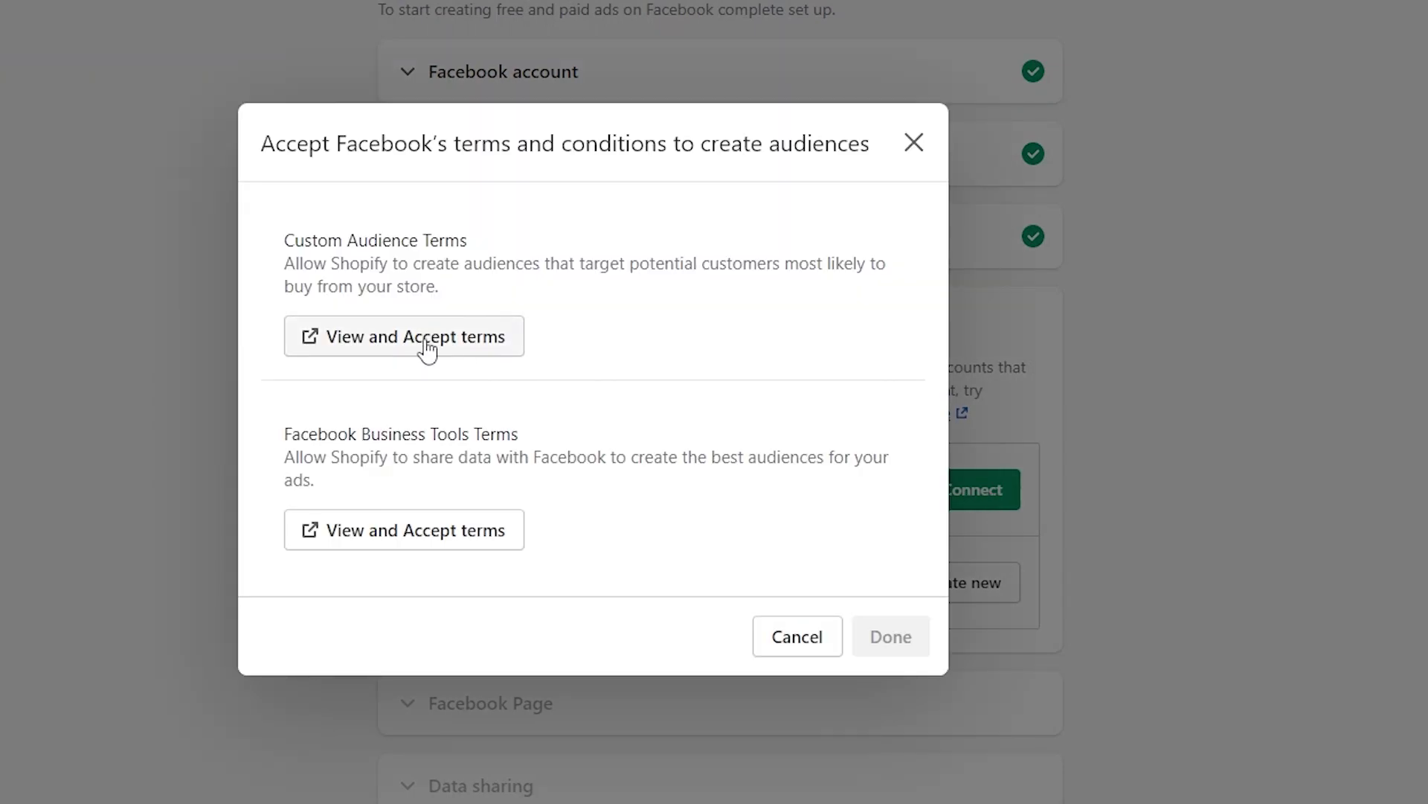
pyautogui.click(427, 342)
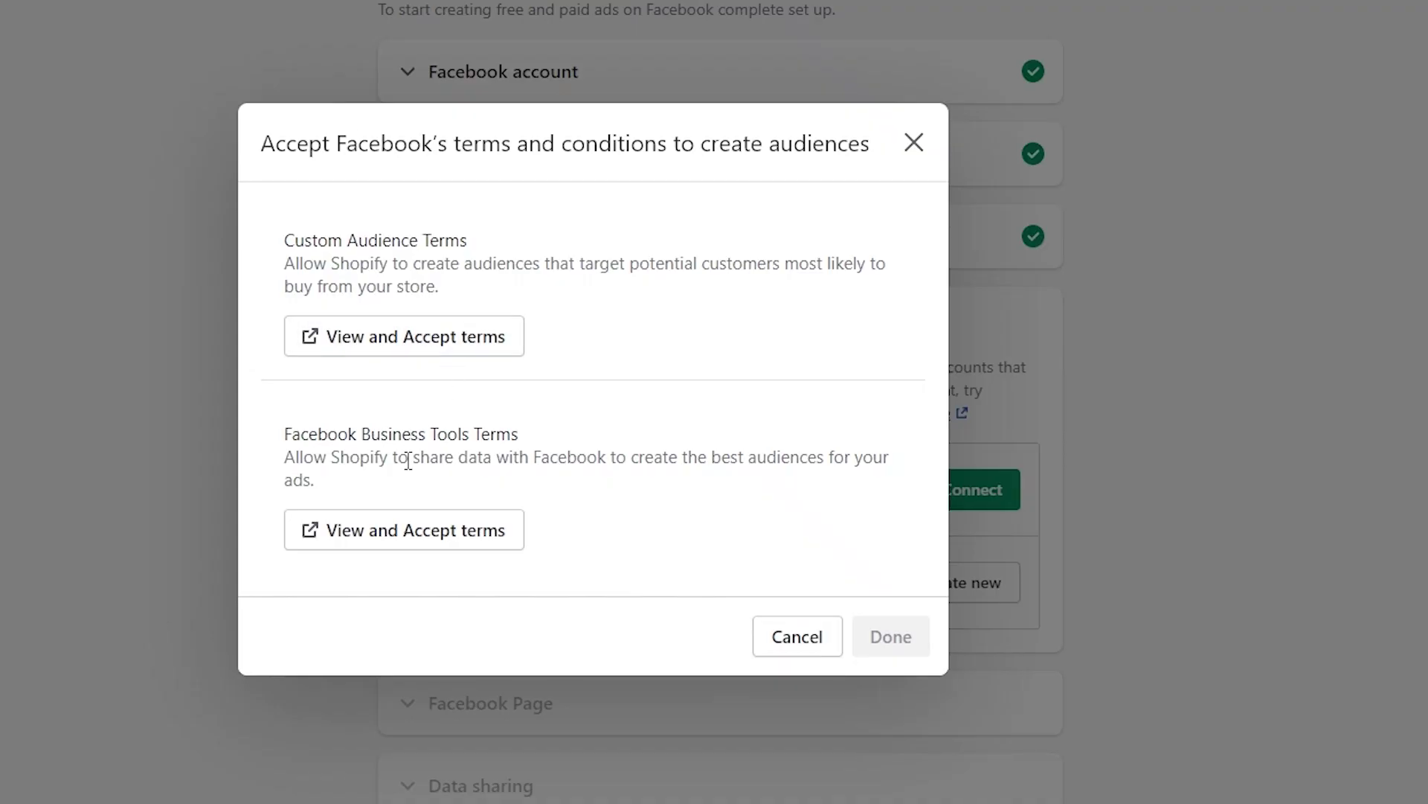
pyautogui.click(436, 543)
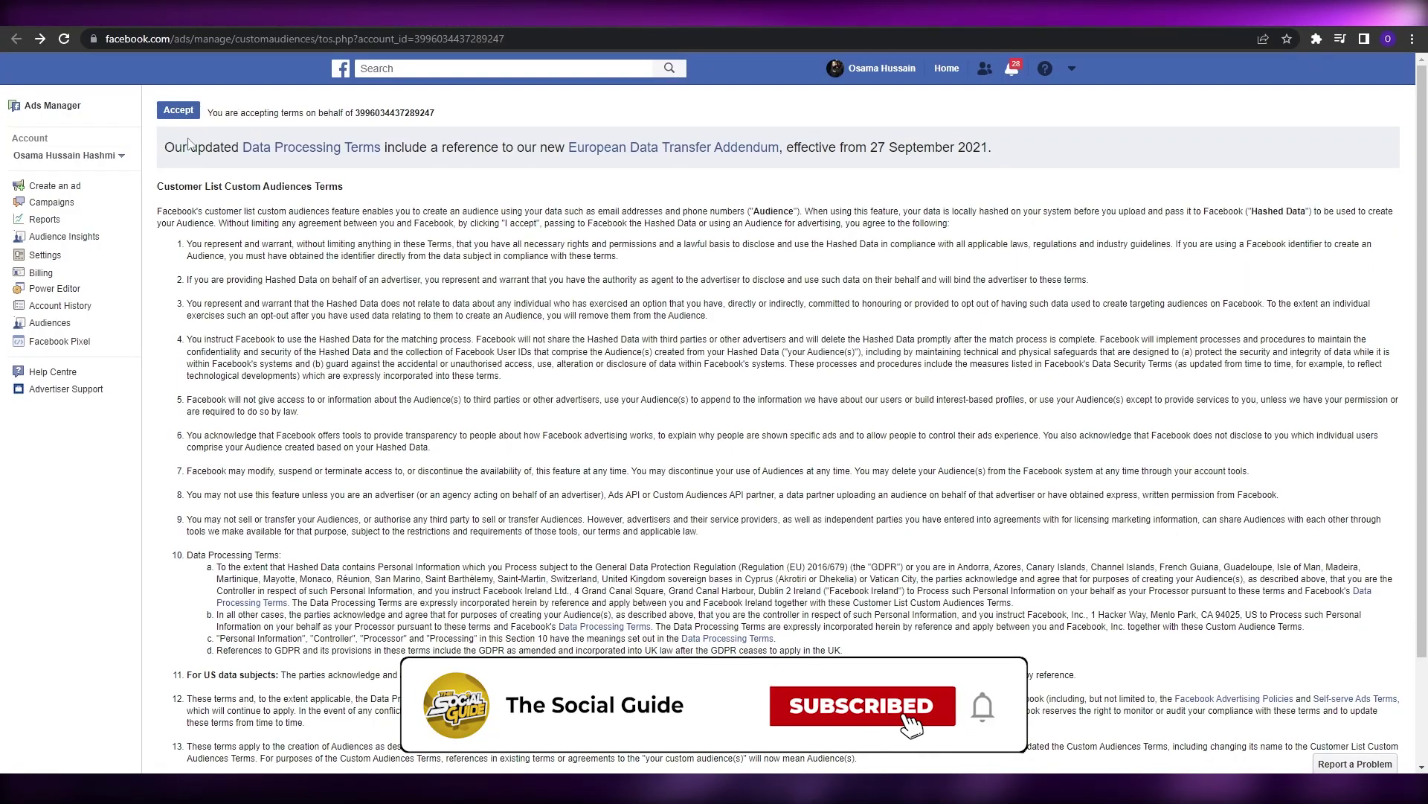
pyautogui.scroll(-2, 484, 218)
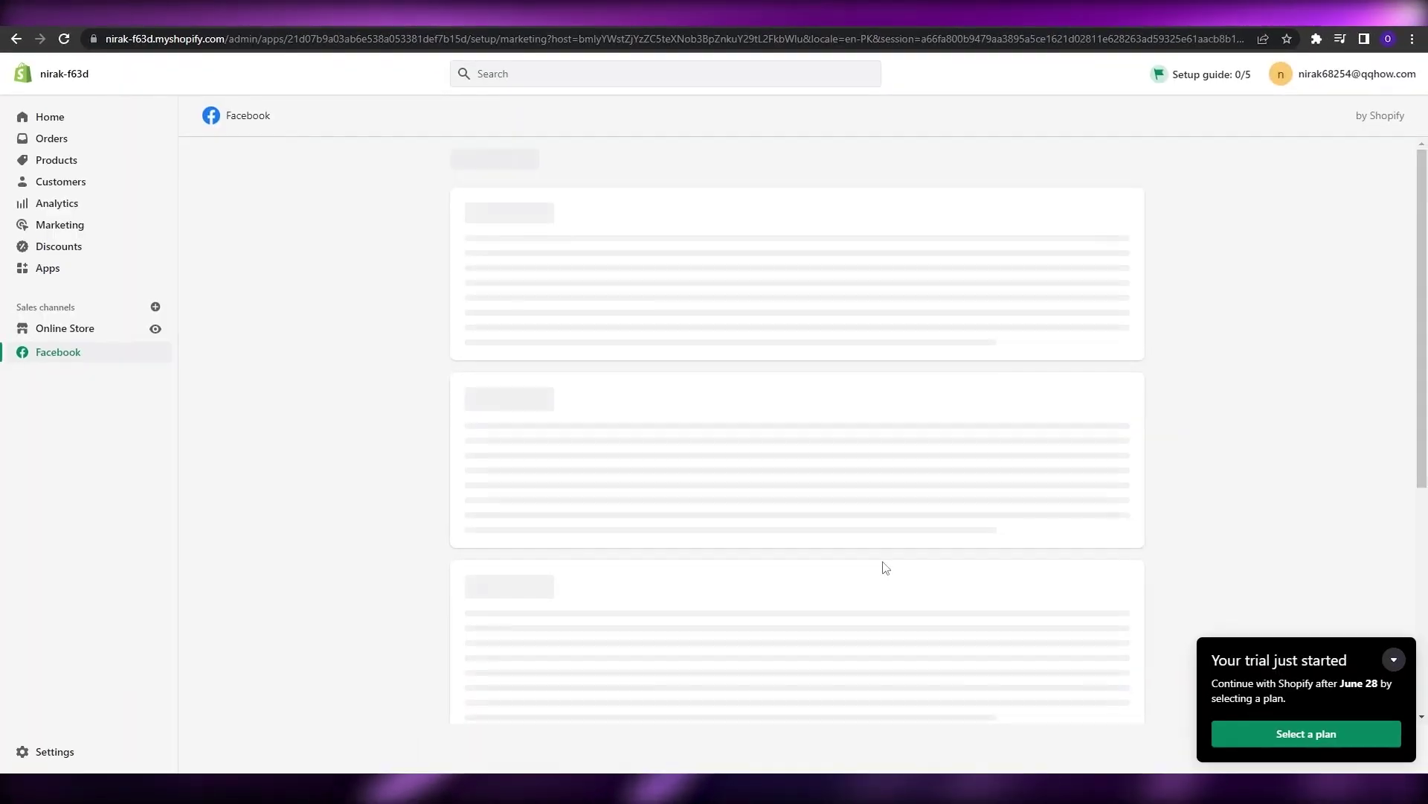
pyautogui.click(1393, 660)
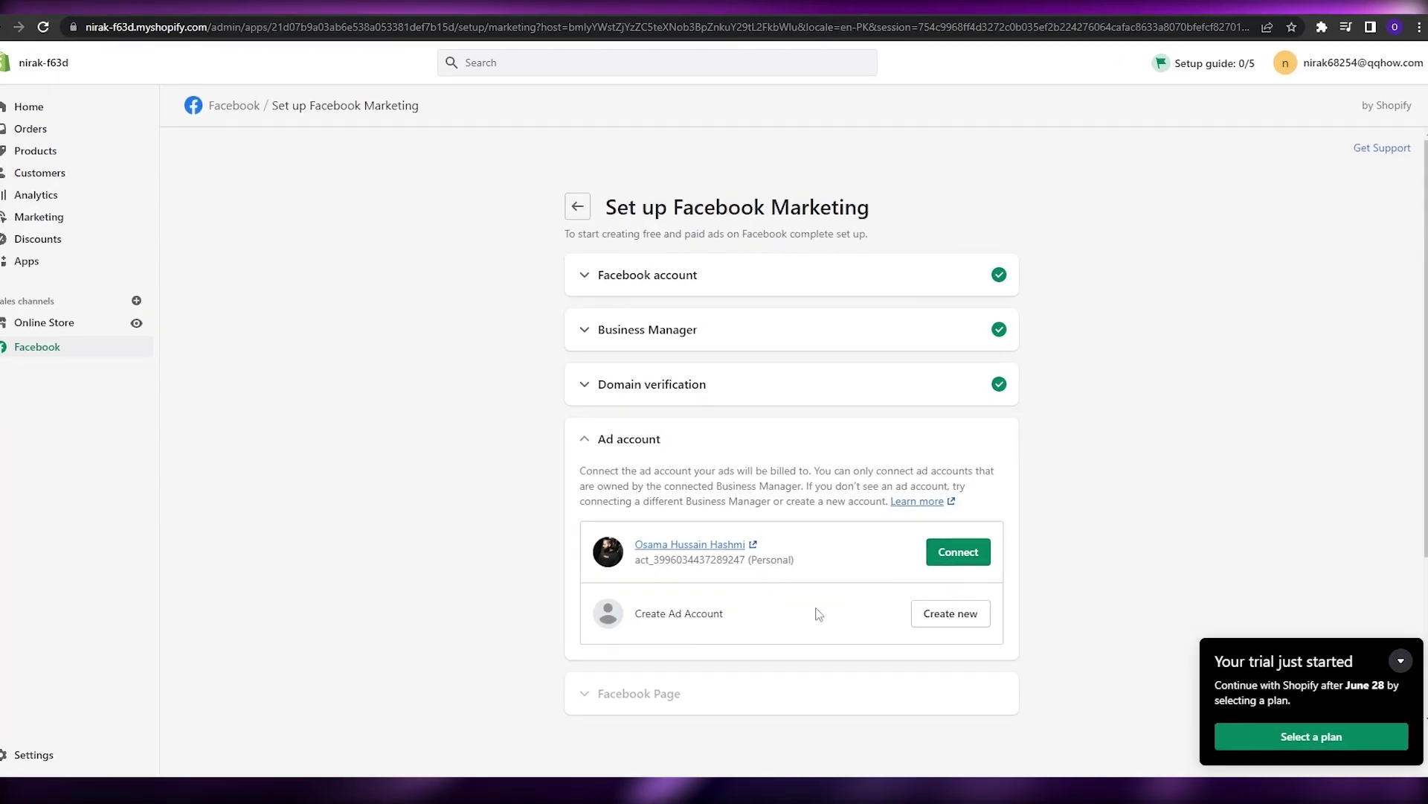
# Step: Resume connecting the personal ad account, accept the Facebook Business Tools Terms and finish the terms dialog
pyautogui.click(958, 551)
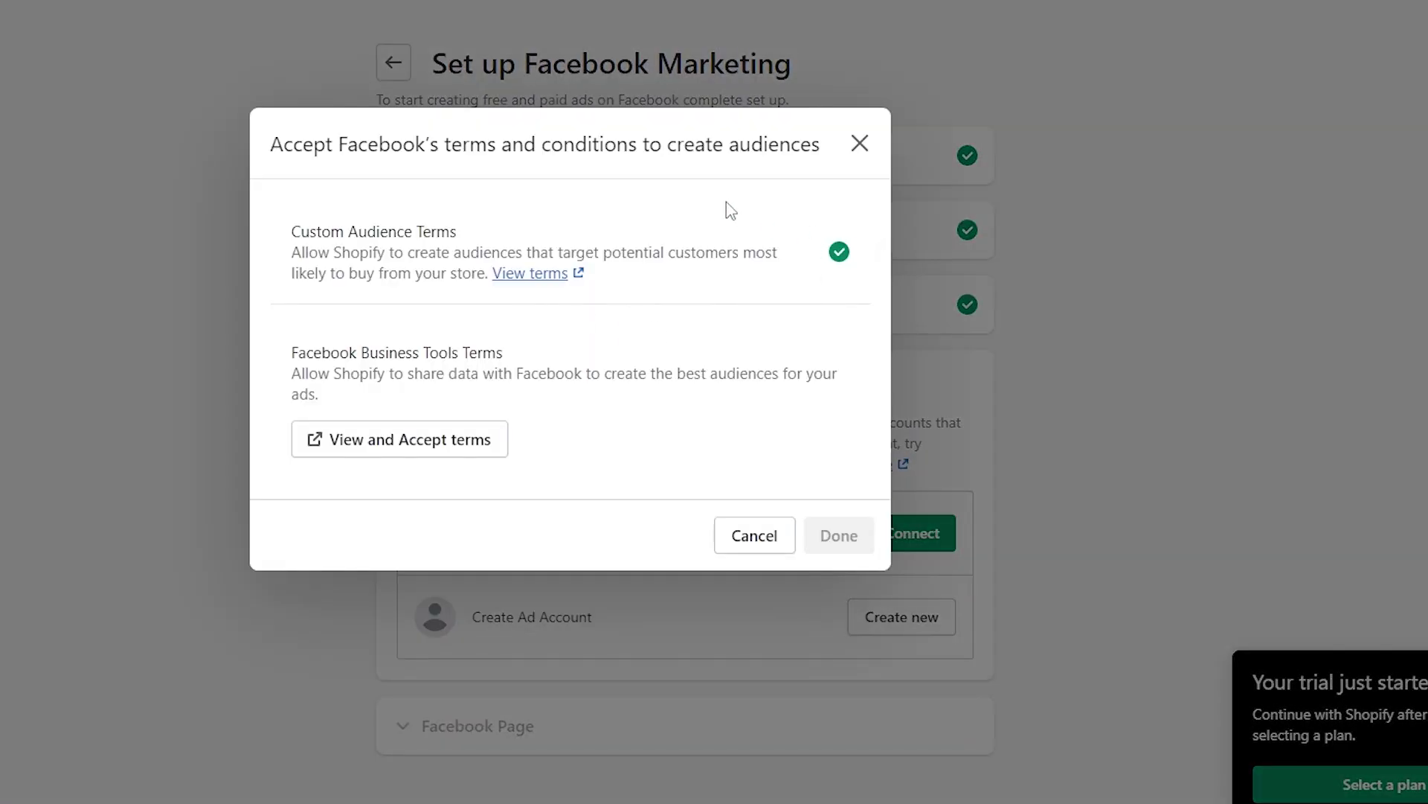
pyautogui.click(421, 445)
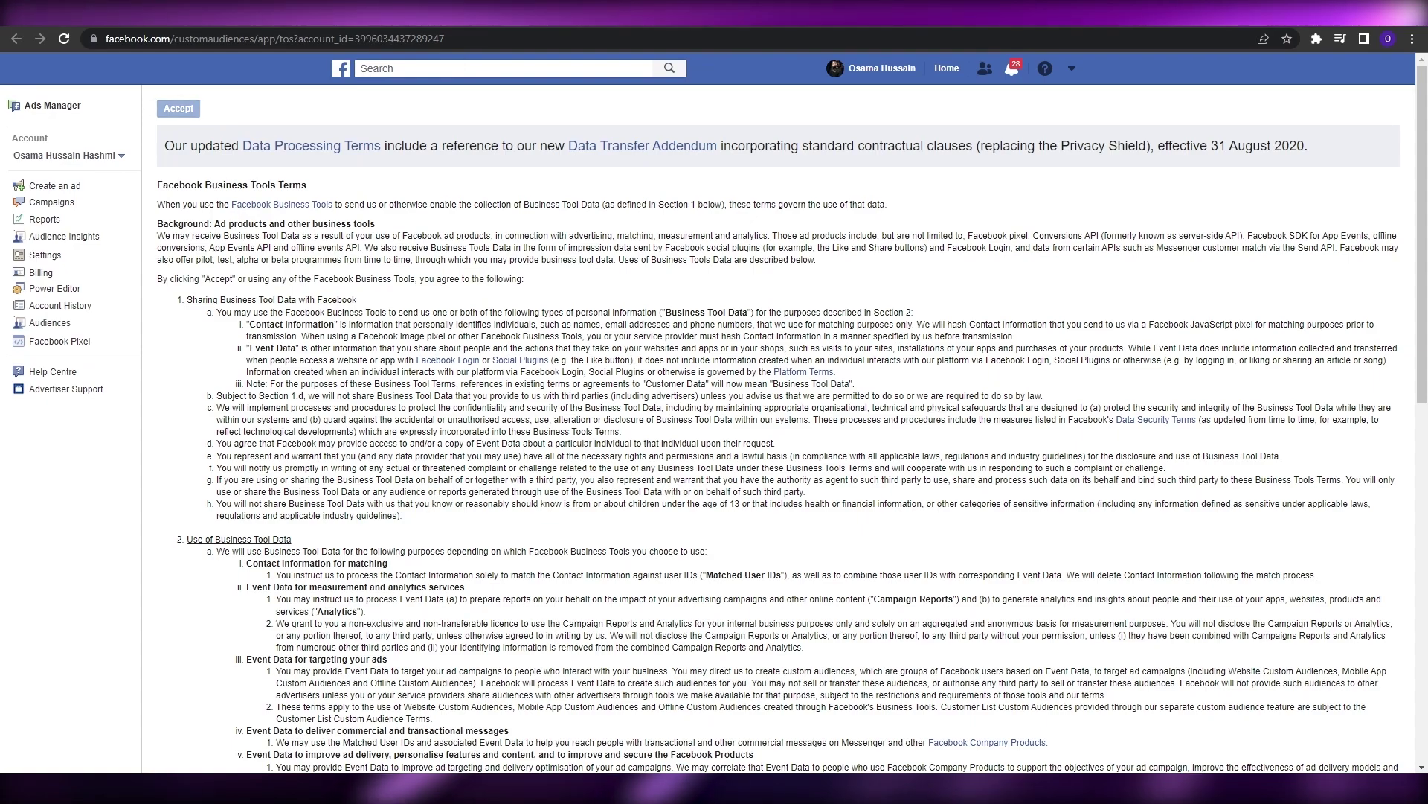
pyautogui.click(200, 111)
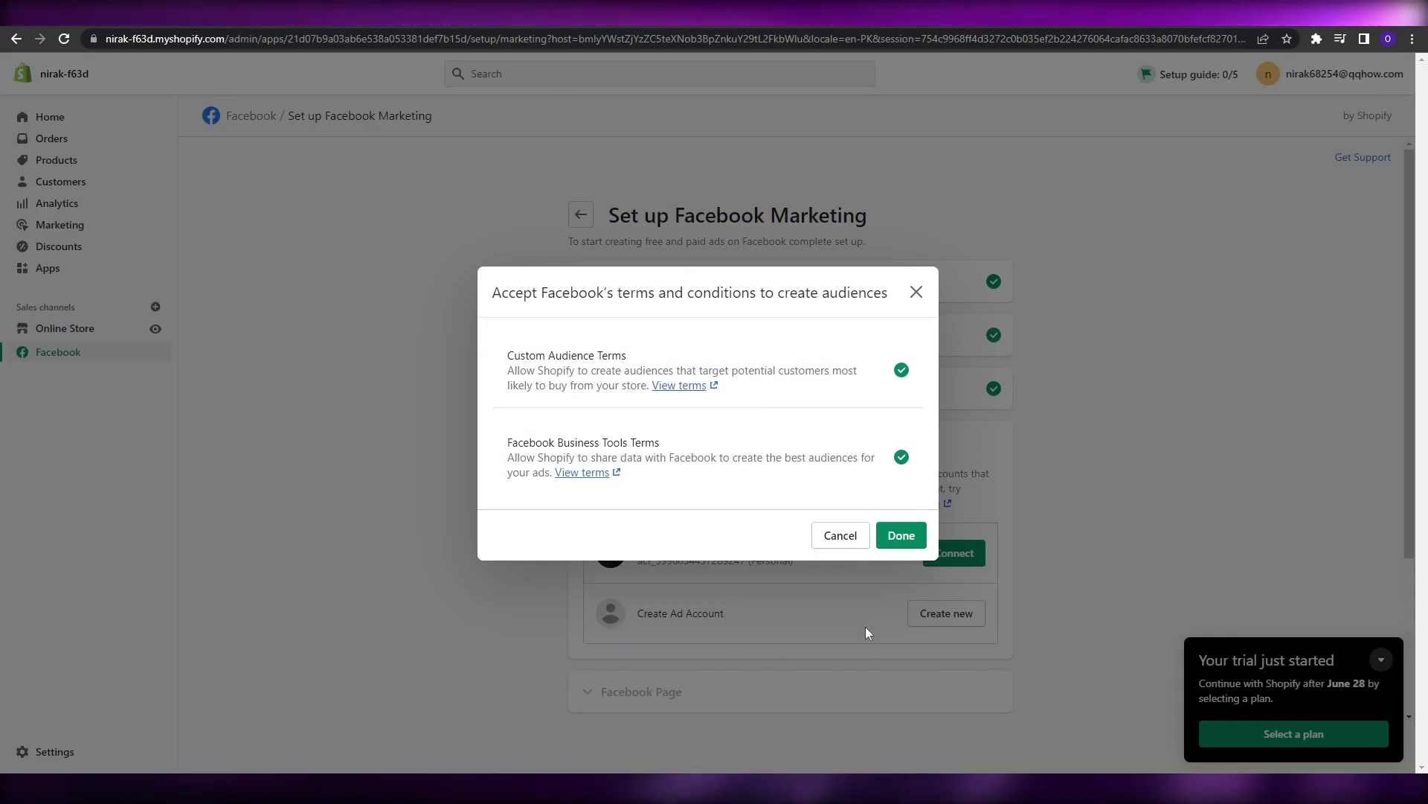
pyautogui.click(900, 536)
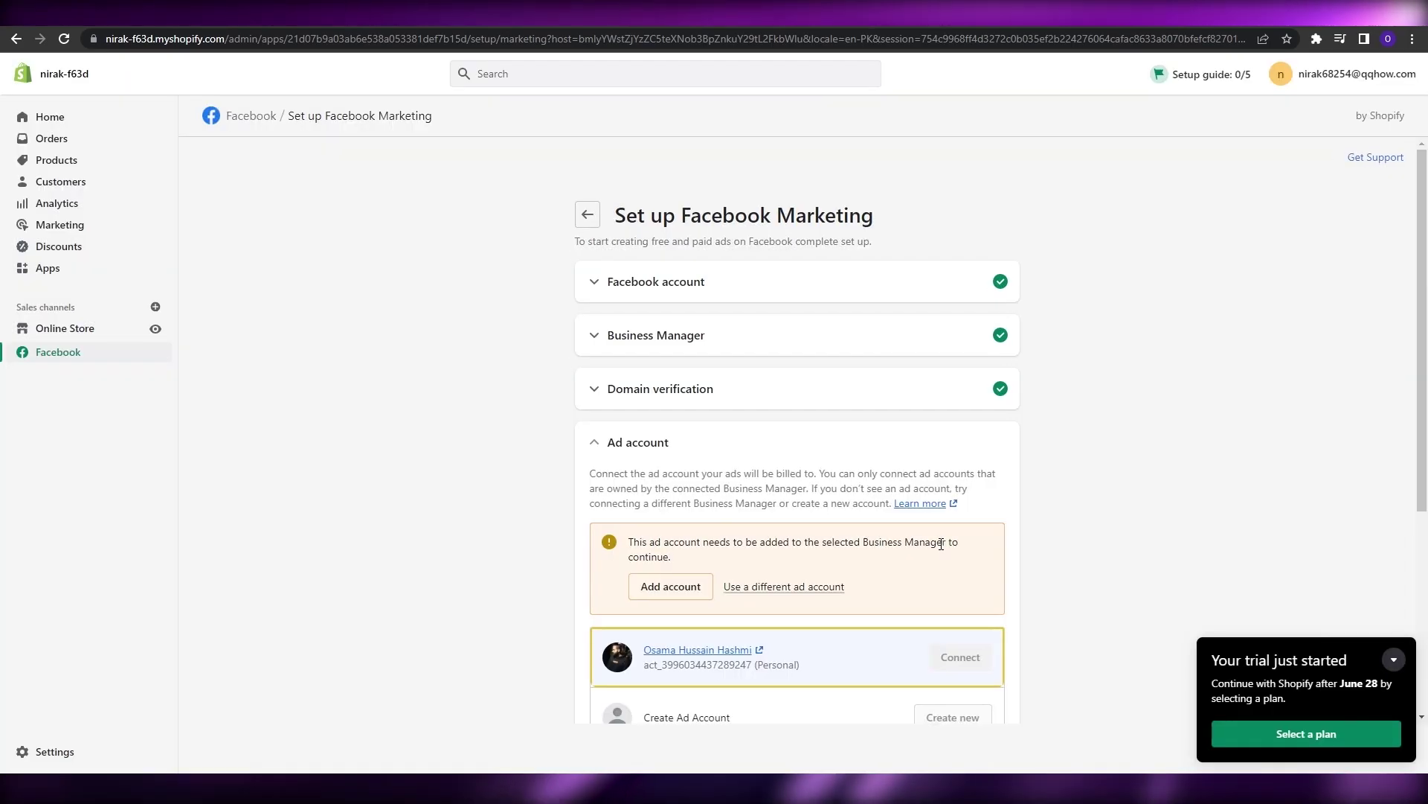
# Step: Try to add the personal ad account to the selected Business Manager so that it can be connected
pyautogui.scroll(-3, 941, 543)
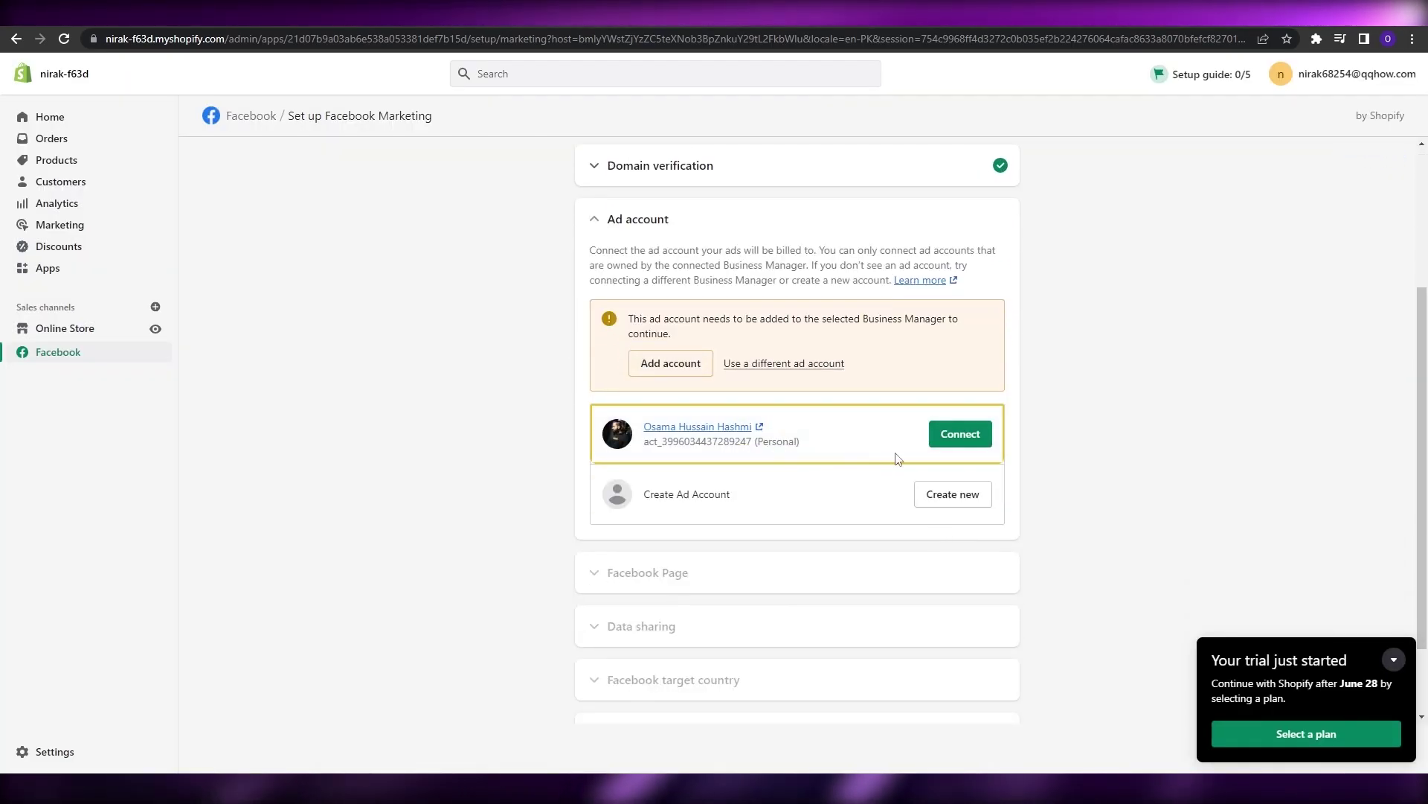
pyautogui.click(665, 375)
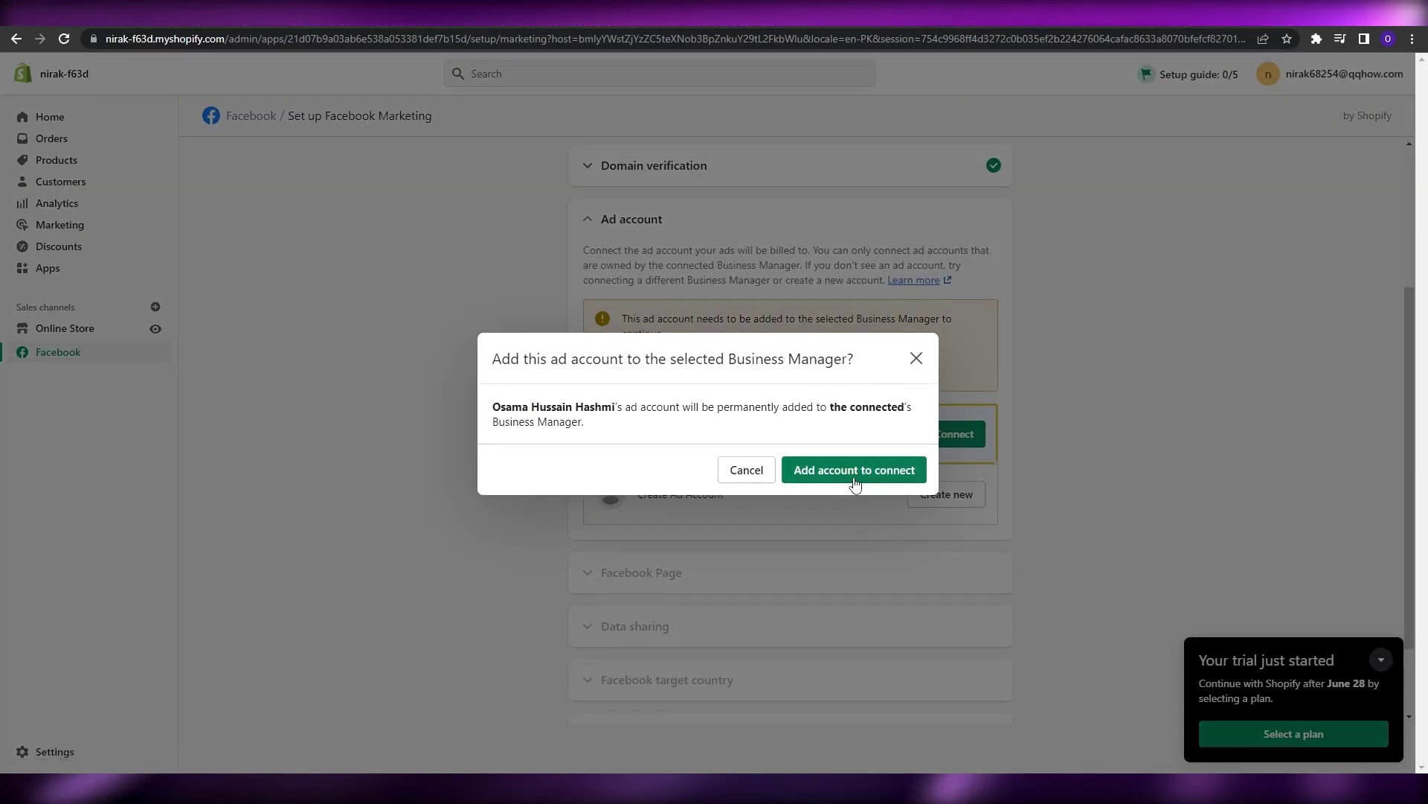
pyautogui.click(854, 480)
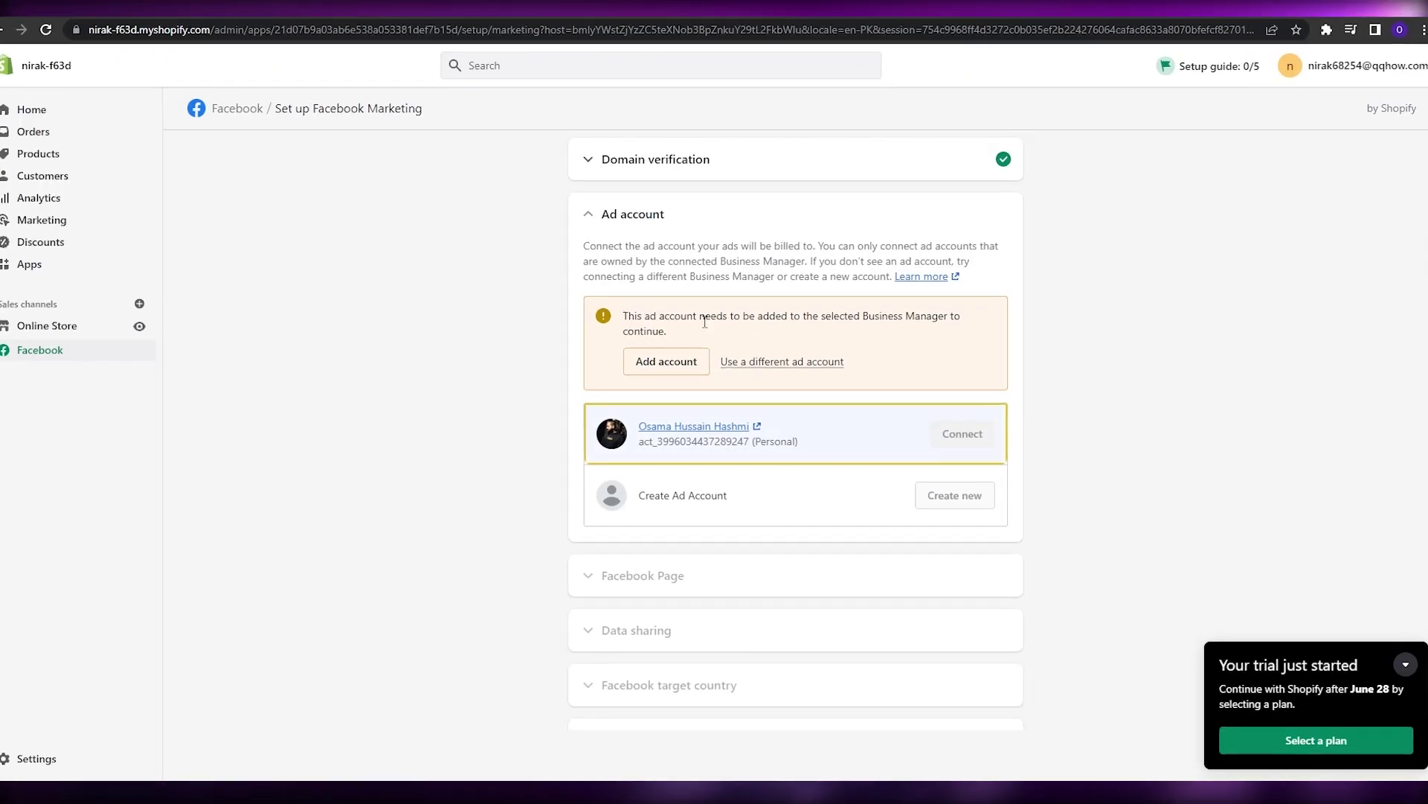
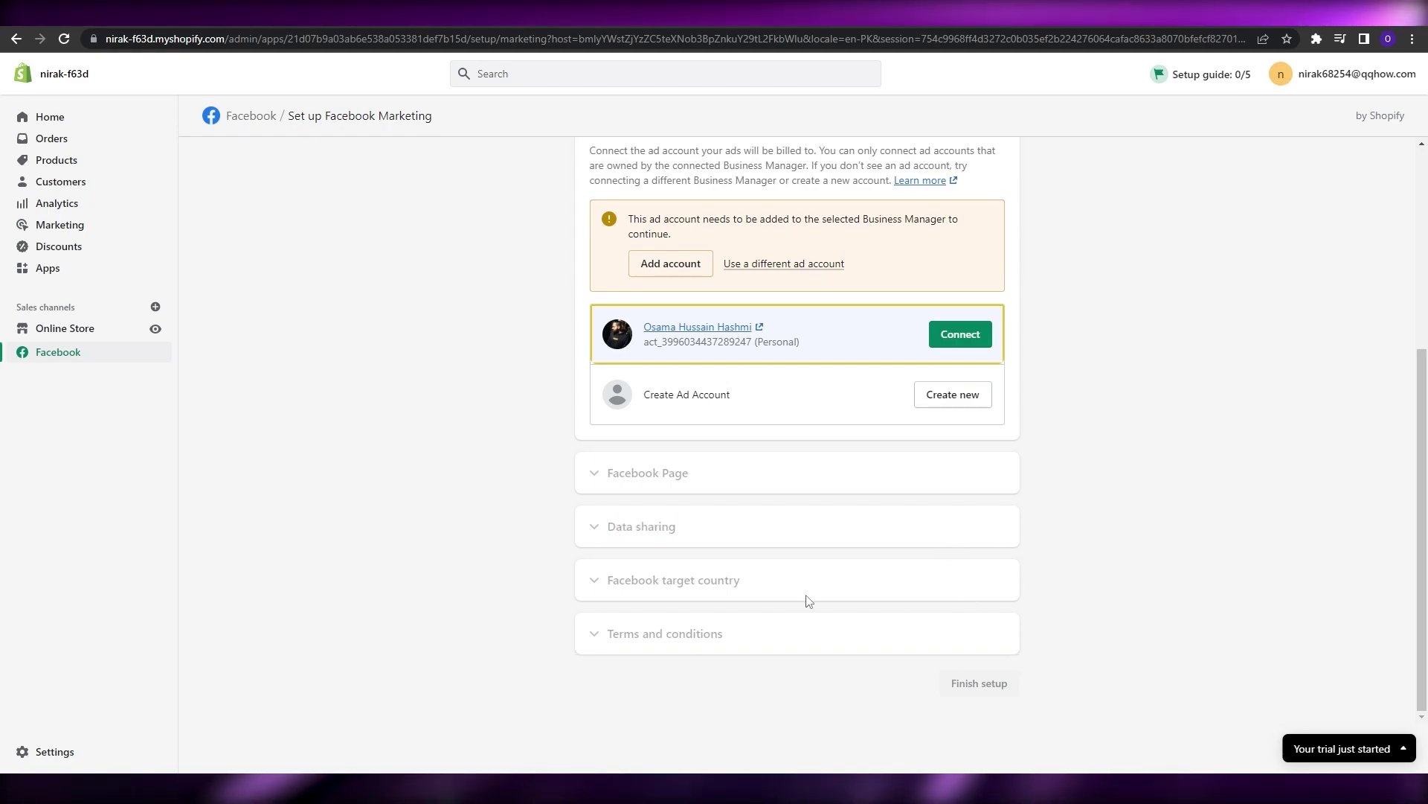
# Step: Review the ad account requirement and the remaining setup sections: Facebook Page, Data sharing, Facebook target country, and Terms and conditions
pyautogui.moveTo(607, 582); pyautogui.dragTo(817, 587)
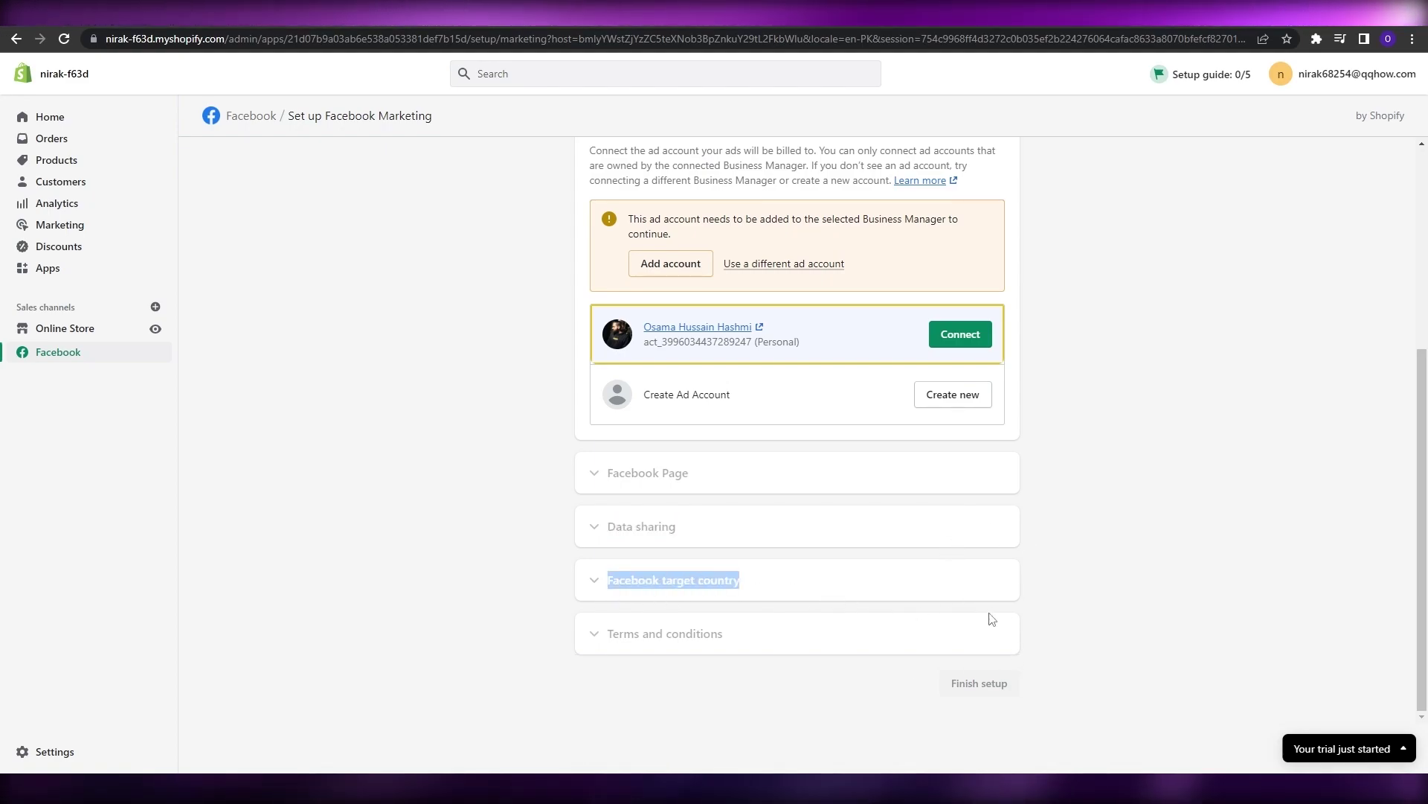
pyautogui.click(988, 644)
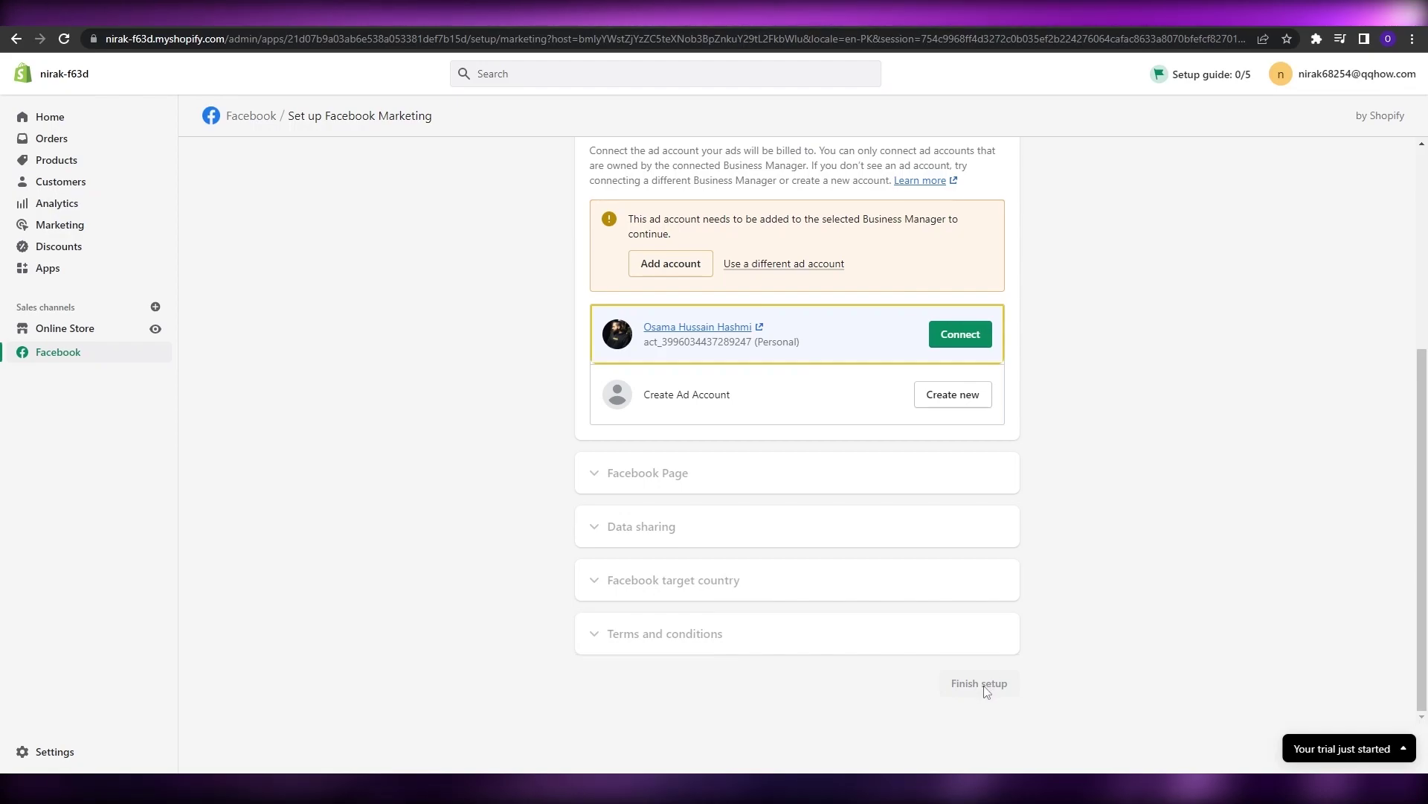
pyautogui.scroll(2, 976, 686)
pyautogui.scroll(2, 1021, 684)
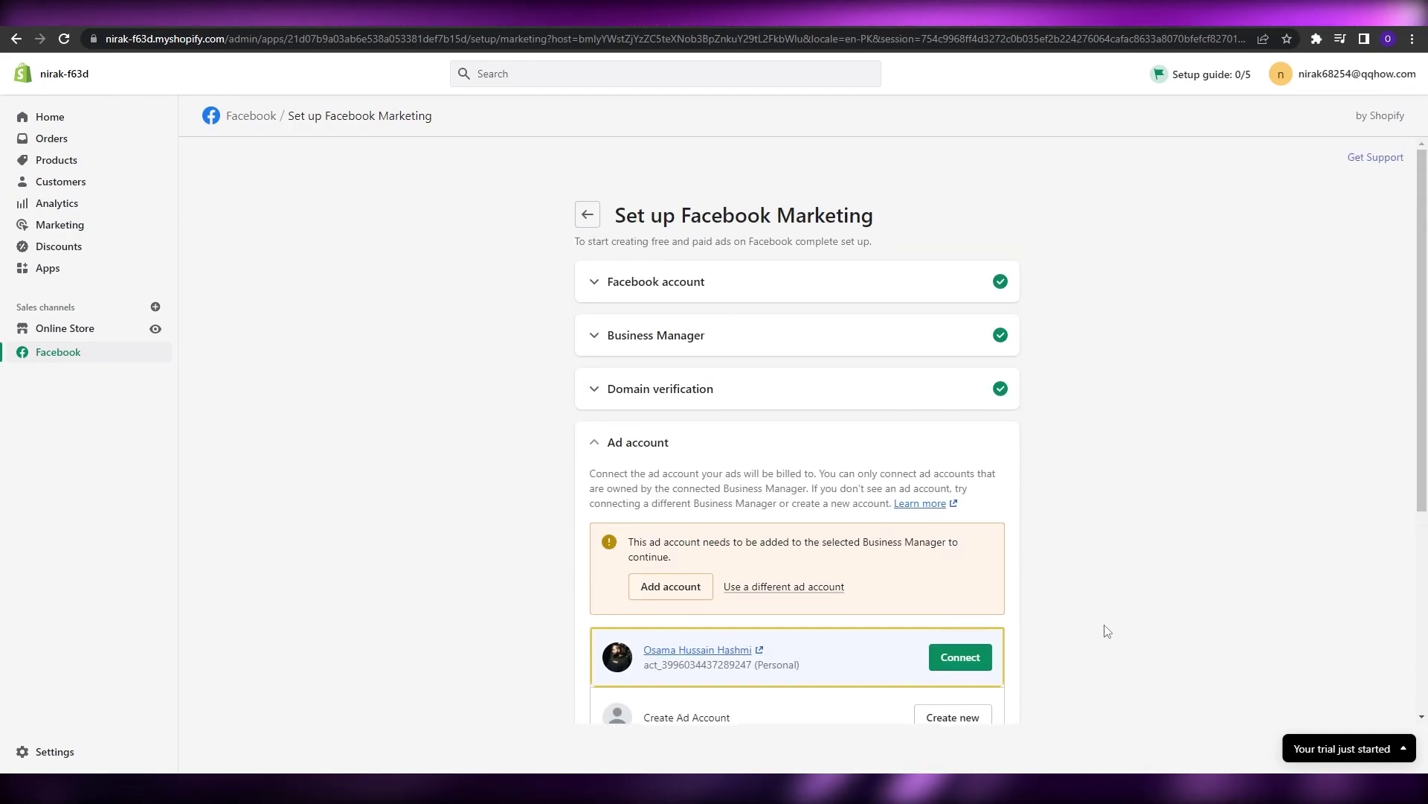
pyautogui.moveTo(628, 221); pyautogui.dragTo(943, 233)
pyautogui.click(950, 230)
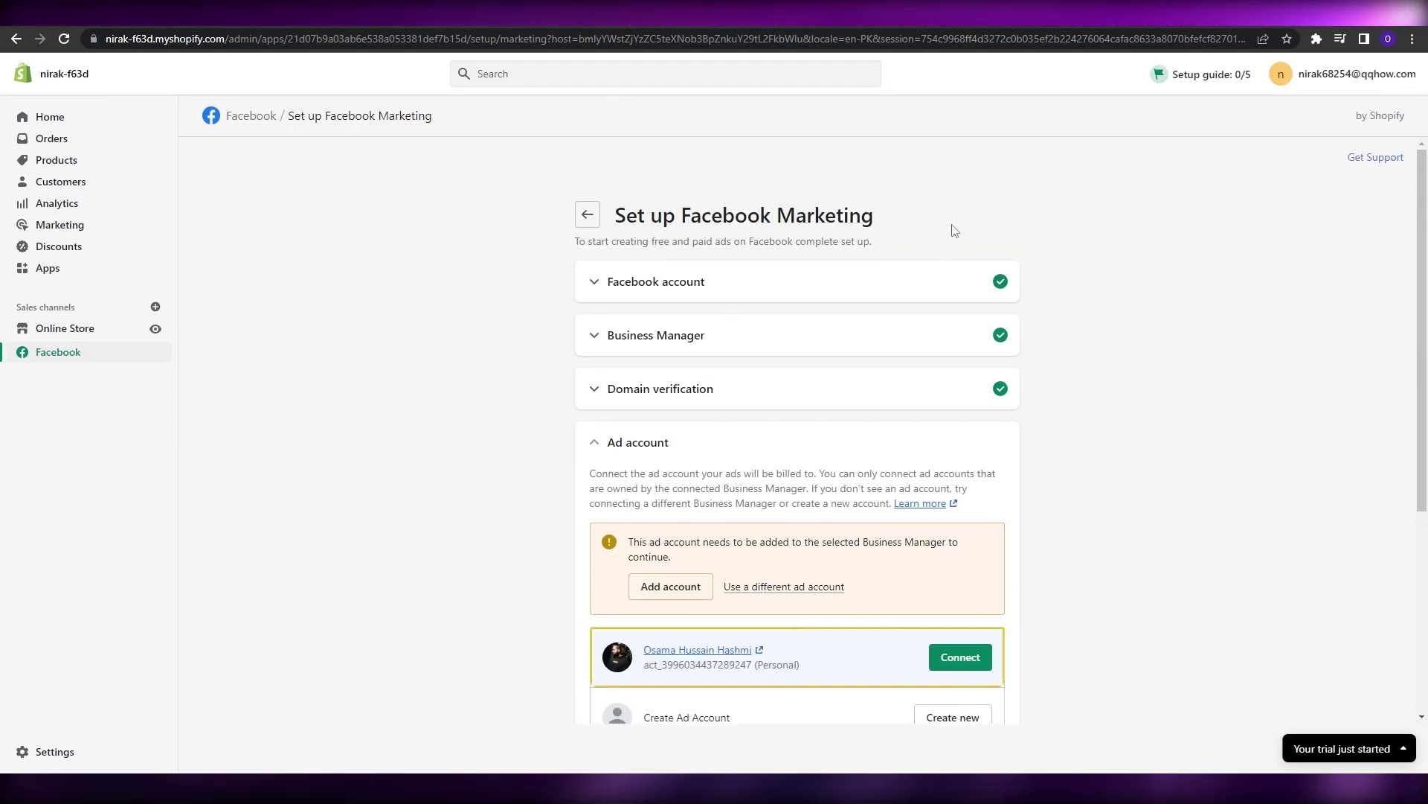
pyautogui.scroll(-4, 1062, 595)
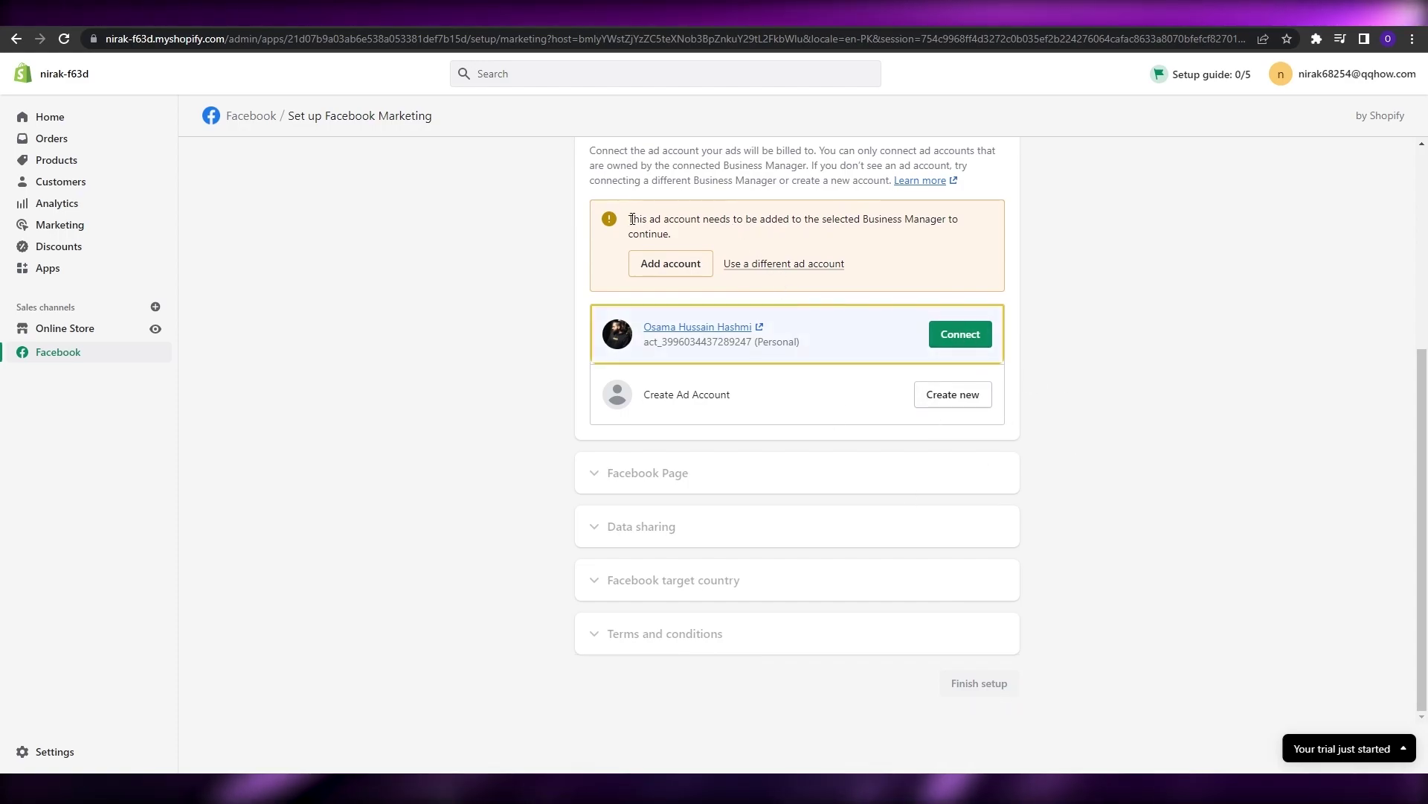
pyautogui.moveTo(630, 225)
pyautogui.mouseDown()
pyautogui.moveTo(685, 232)
pyautogui.moveTo(628, 218)
pyautogui.mouseUp()
pyautogui.click(985, 239)
pyautogui.click(681, 249)
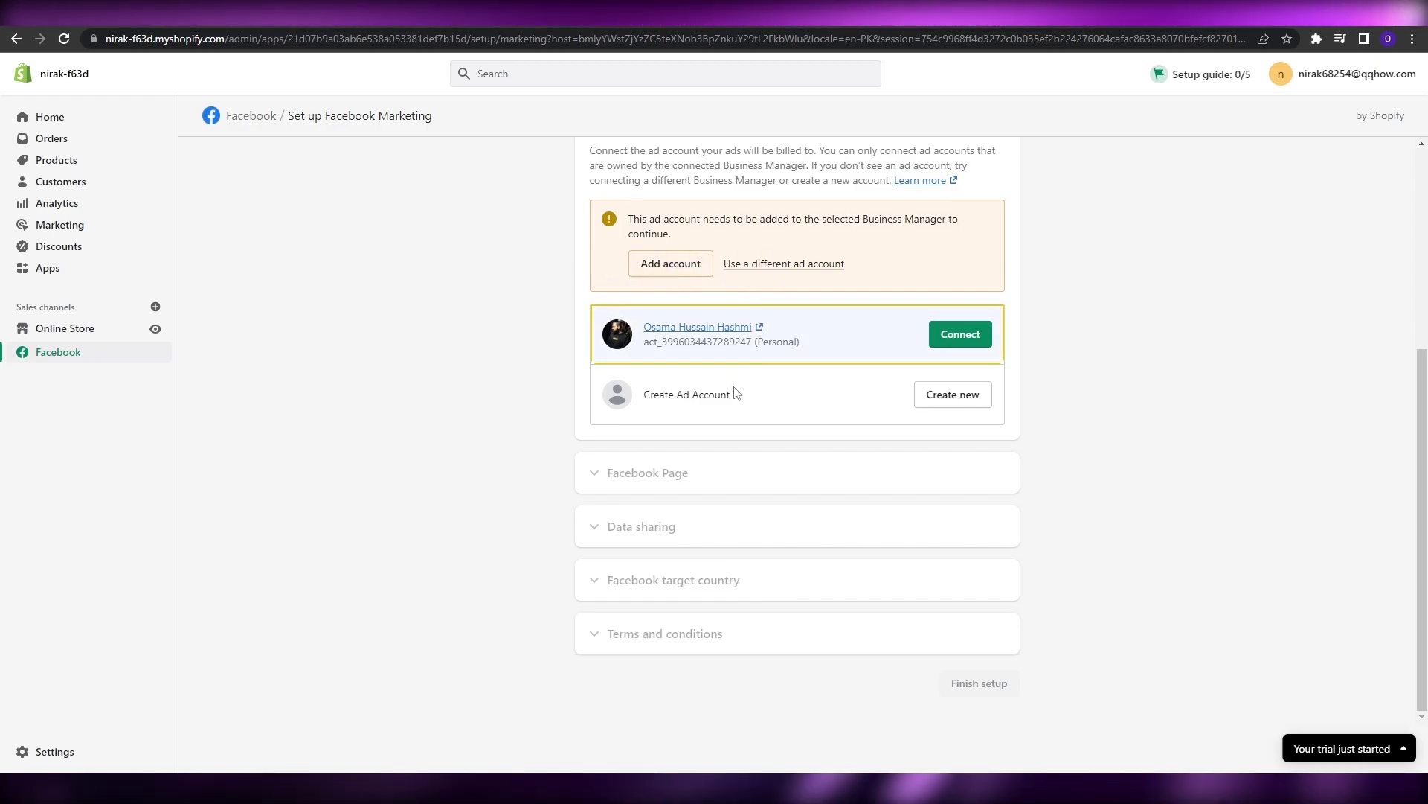
pyautogui.scroll(4, 736, 394)
pyautogui.scroll(-3, 736, 392)
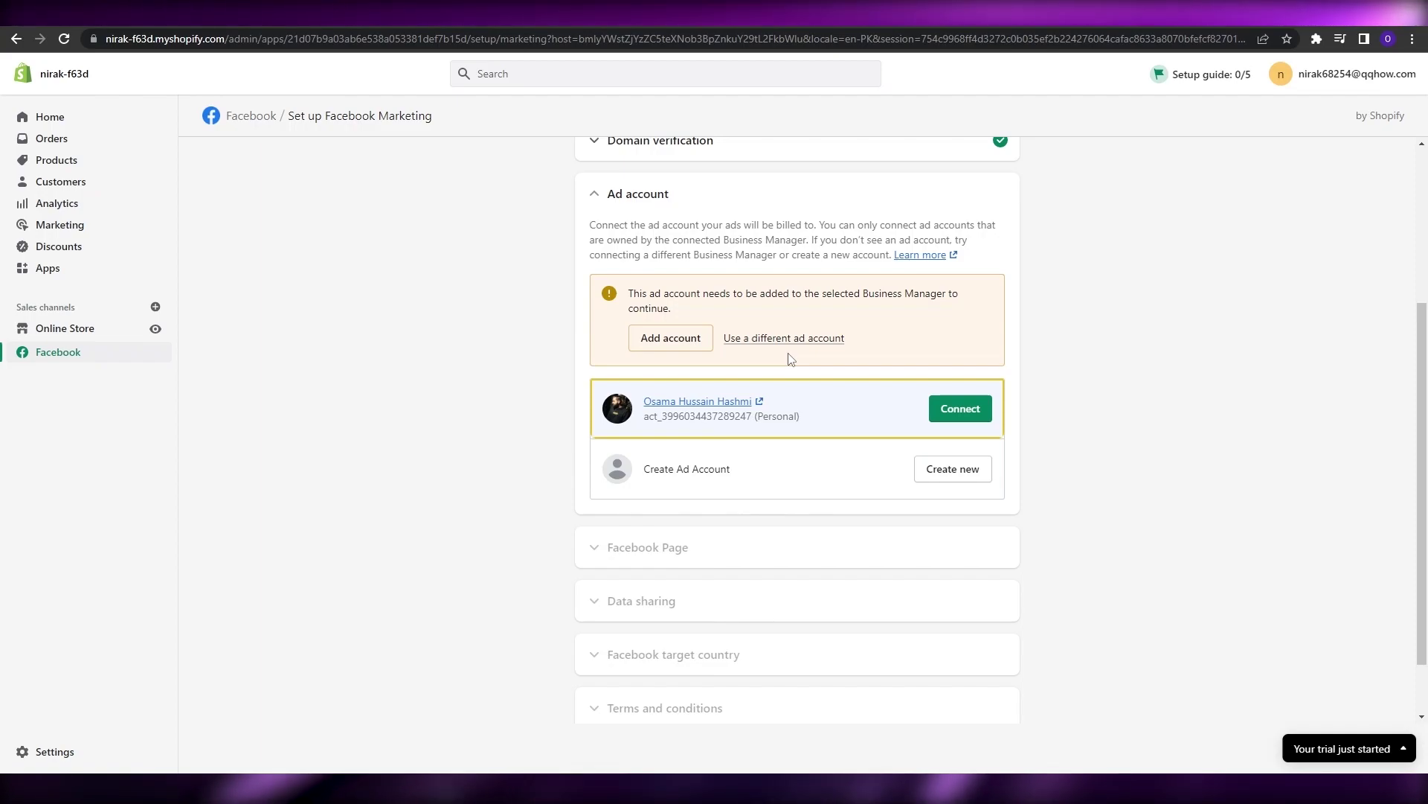
pyautogui.scroll(-1, 763, 296)
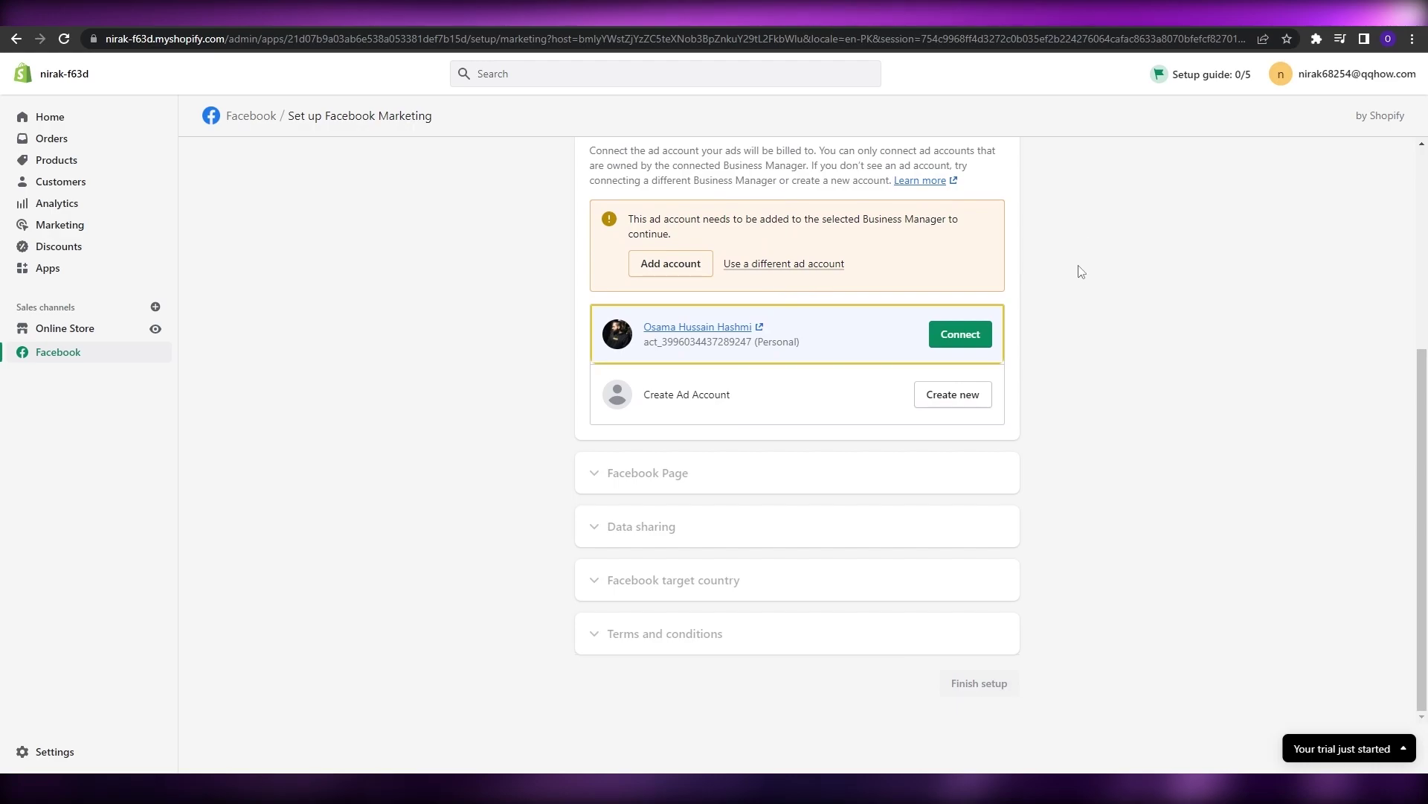
pyautogui.scroll(4, 1106, 250)
pyautogui.scroll(-4, 1056, 246)
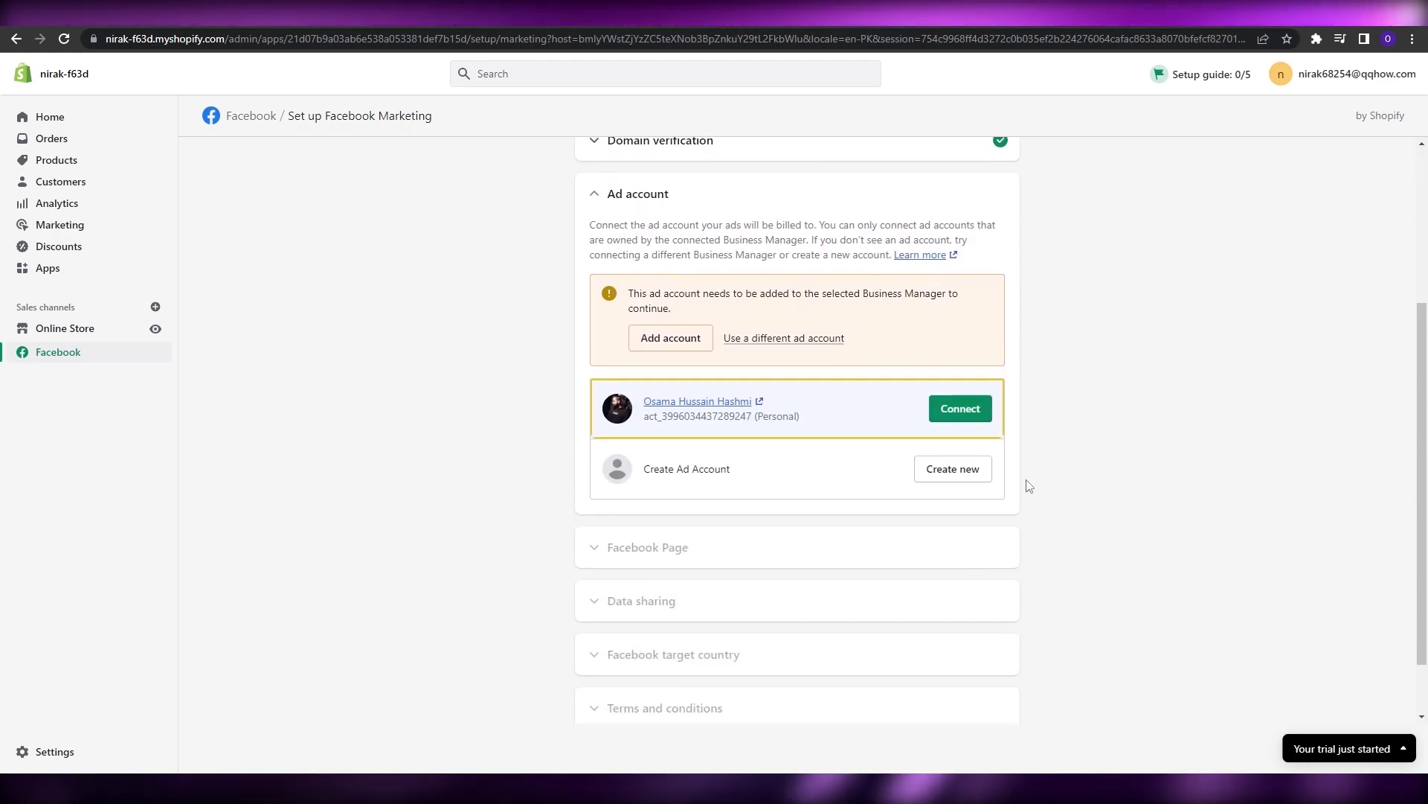